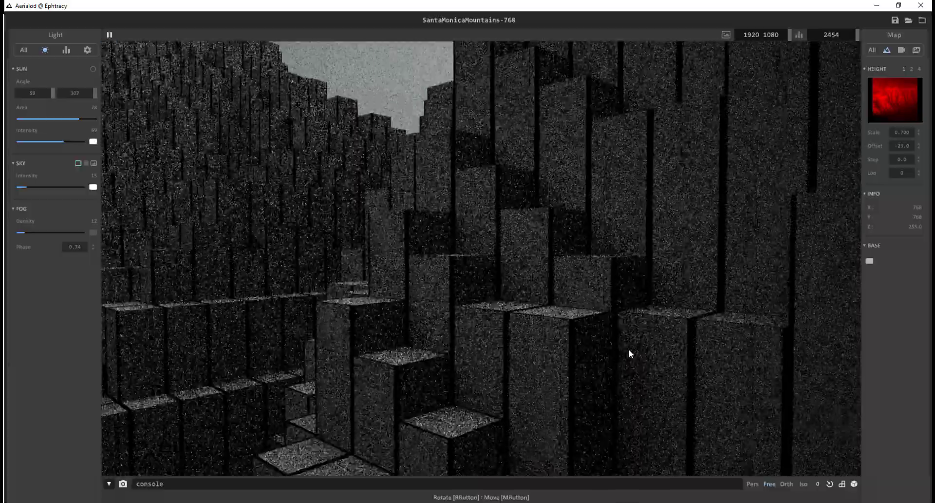
Step: Save the height map as SantaMonicaMountains-768-H255-B16.png and open the Manchester-H100-B16.png map from the same folder
{"action": "scroll", "coordinate": [626, 351], "scroll_direction": "up", "scroll_amount": 10}
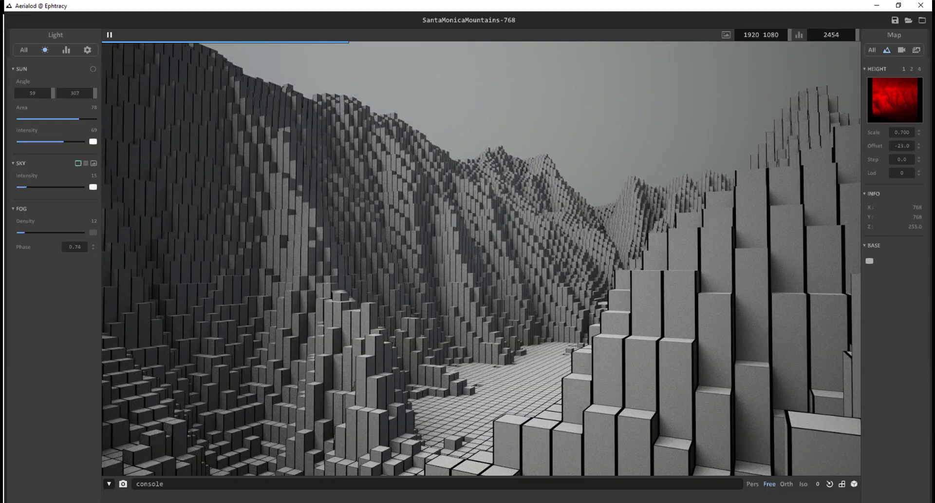
{"action": "left_click", "coordinate": [896, 20]}
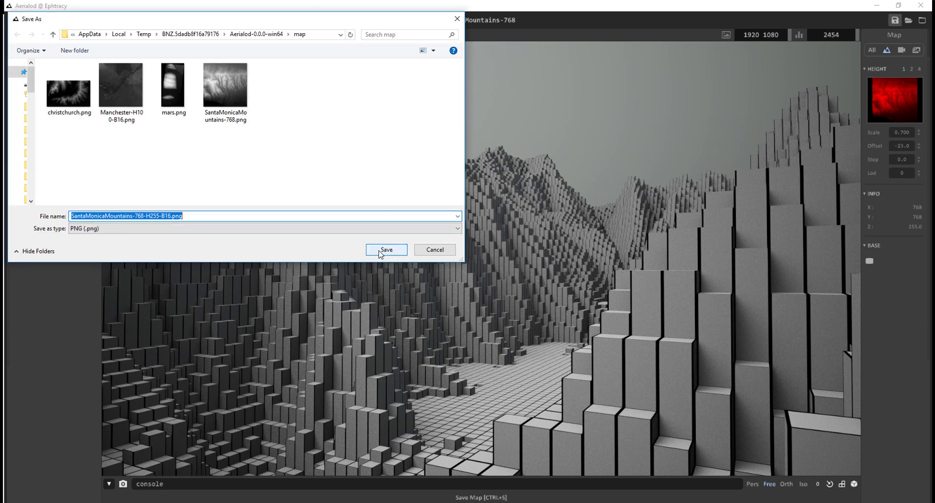
{"action": "left_click", "coordinate": [383, 248]}
{"action": "left_click", "coordinate": [909, 20]}
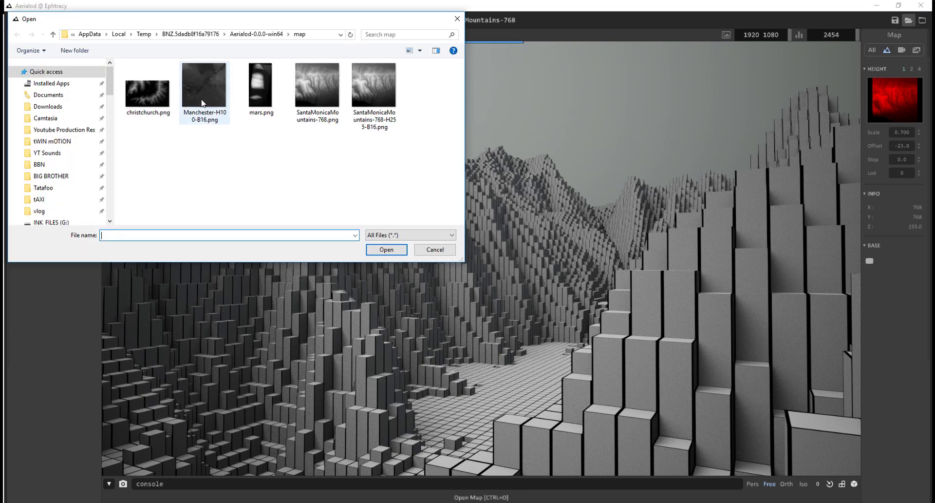
{"action": "double_click", "coordinate": [229, 116]}
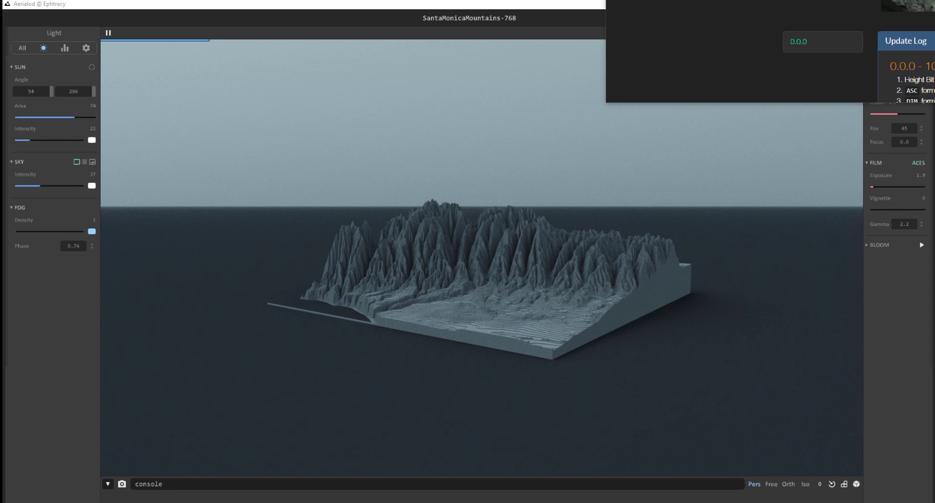
Step: Bring the browser window into view and look over the Aerialod web page
{"action": "left_click_drag", "start_coordinate": [934, 0], "coordinate": [282, 8]}
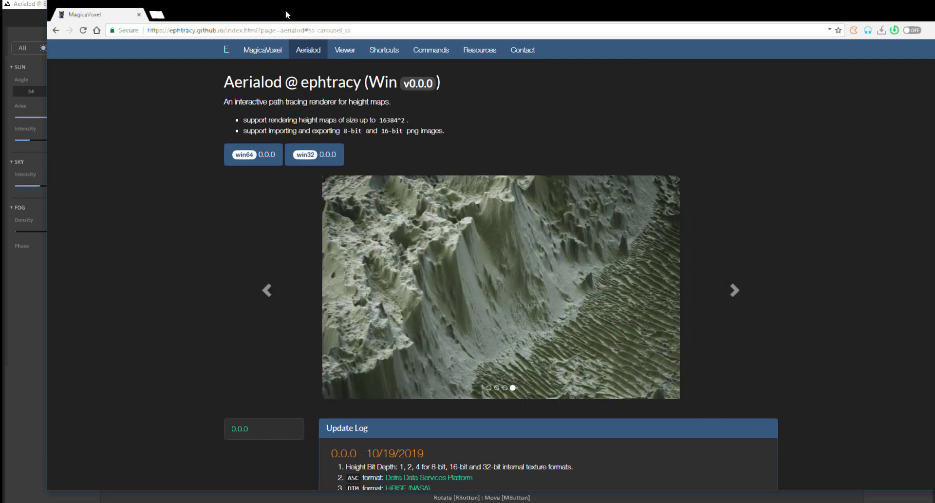
{"action": "left_click_drag", "start_coordinate": [285, 10], "coordinate": [249, 14]}
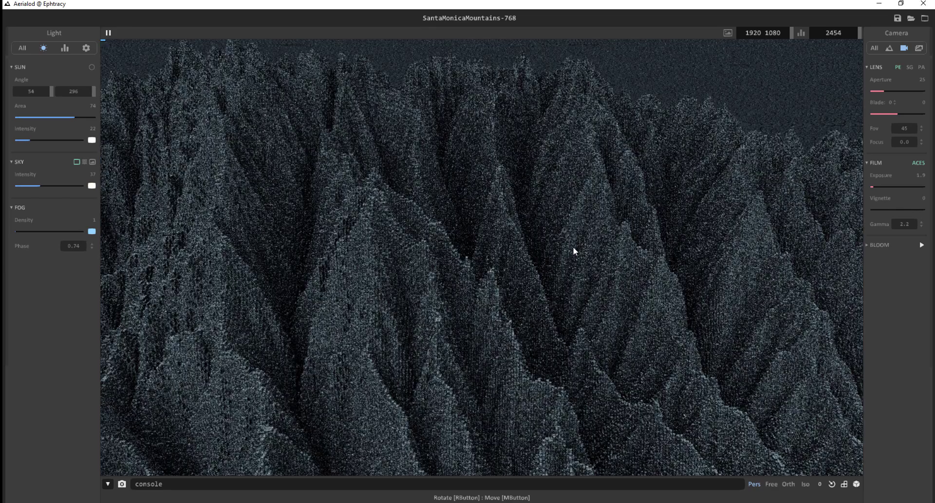
Step: Examine the Santa Monica Mountains terrain from several angles and distances, from the whole block down to its individual columns
{"action": "scroll", "coordinate": [573, 247], "scroll_direction": "down", "scroll_amount": 2}
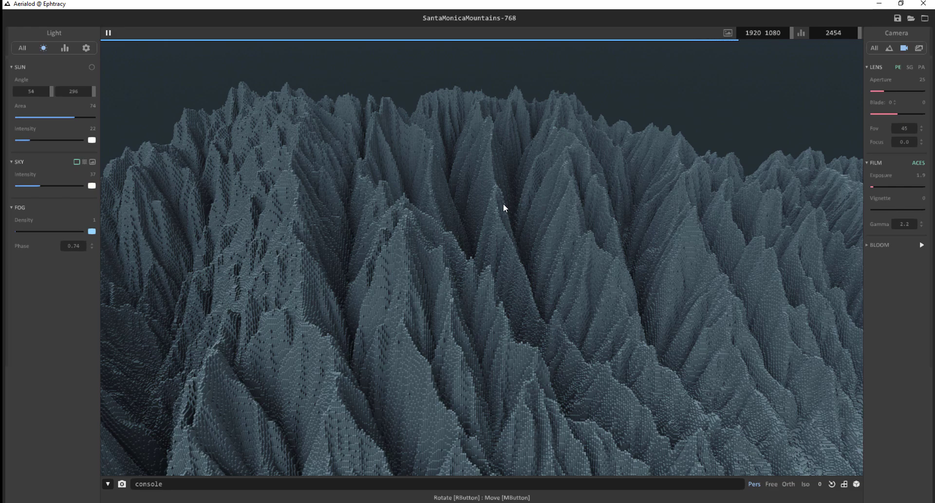
{"action": "scroll", "coordinate": [585, 280], "scroll_direction": "down", "scroll_amount": 5}
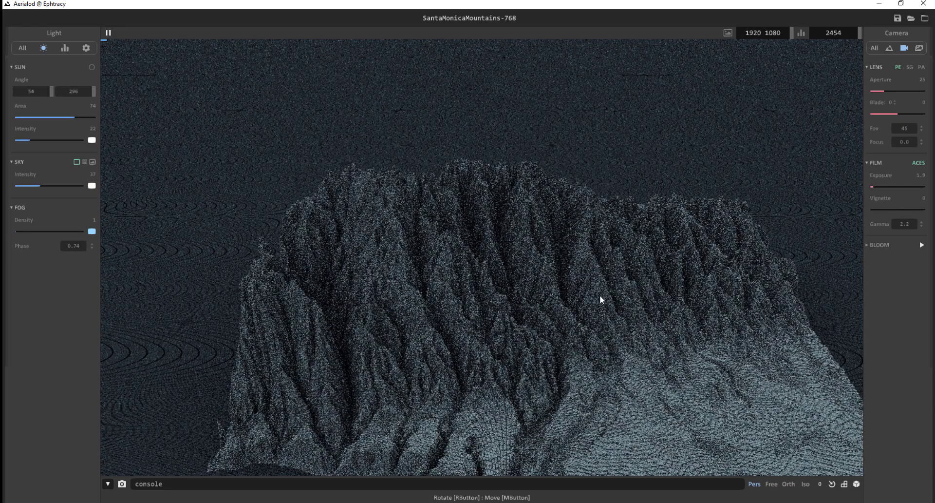
{"action": "mouse_move", "coordinate": [612, 262]}
{"action": "right_mouse_down"}
{"action": "mouse_move", "coordinate": [608, 226]}
{"action": "mouse_move", "coordinate": [627, 235]}
{"action": "mouse_move", "coordinate": [615, 256]}
{"action": "right_mouse_up"}
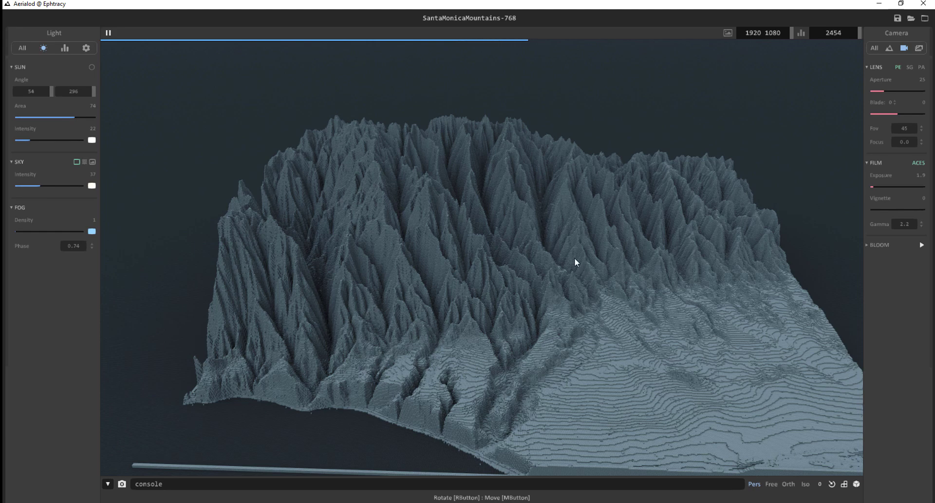
{"action": "right_click_drag", "start_coordinate": [586, 257], "coordinate": [559, 250]}
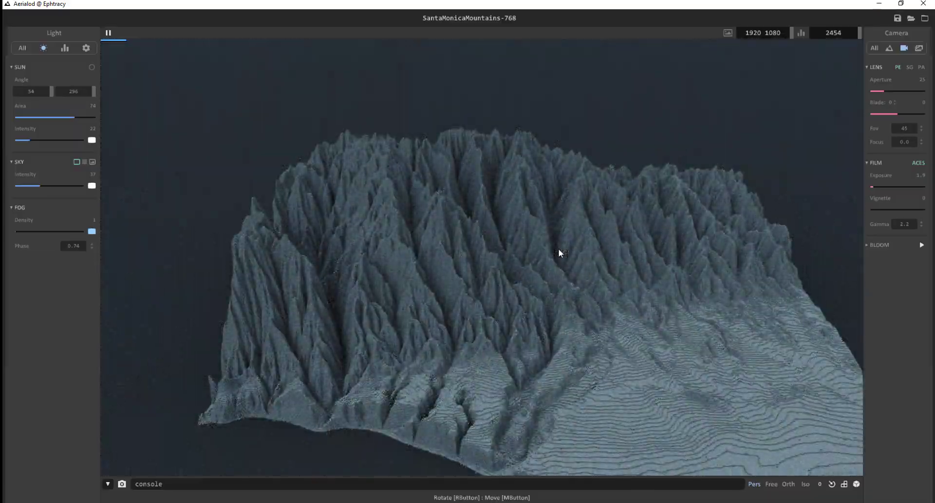
{"action": "right_click_drag", "start_coordinate": [726, 236], "coordinate": [550, 288]}
{"action": "scroll", "coordinate": [542, 268], "scroll_direction": "up", "scroll_amount": 5}
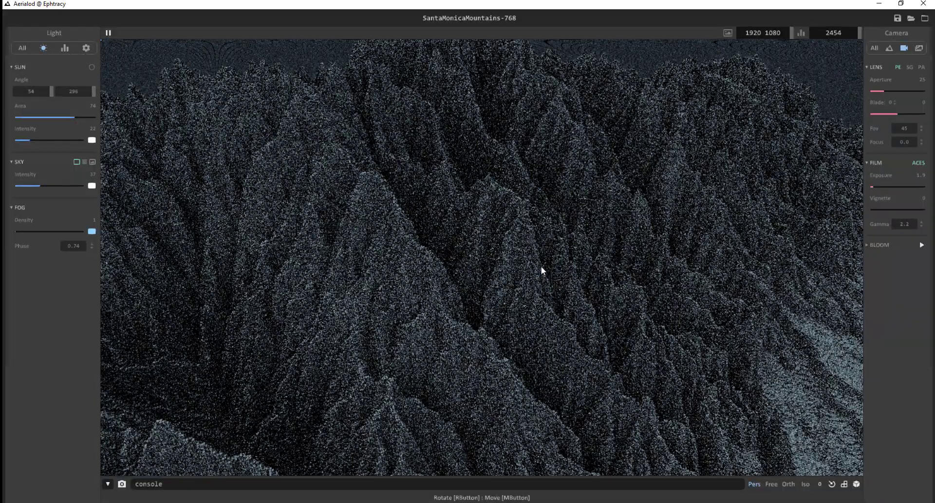
{"action": "scroll", "coordinate": [534, 272], "scroll_direction": "down", "scroll_amount": 5}
{"action": "scroll", "coordinate": [536, 269], "scroll_direction": "up", "scroll_amount": 3}
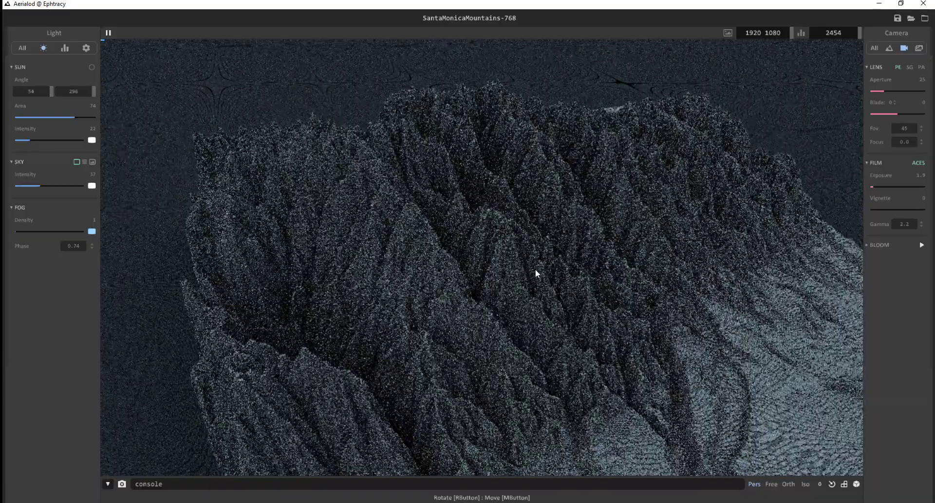
{"action": "scroll", "coordinate": [533, 272], "scroll_direction": "up", "scroll_amount": 4}
{"action": "scroll", "coordinate": [531, 274], "scroll_direction": "up", "scroll_amount": 2}
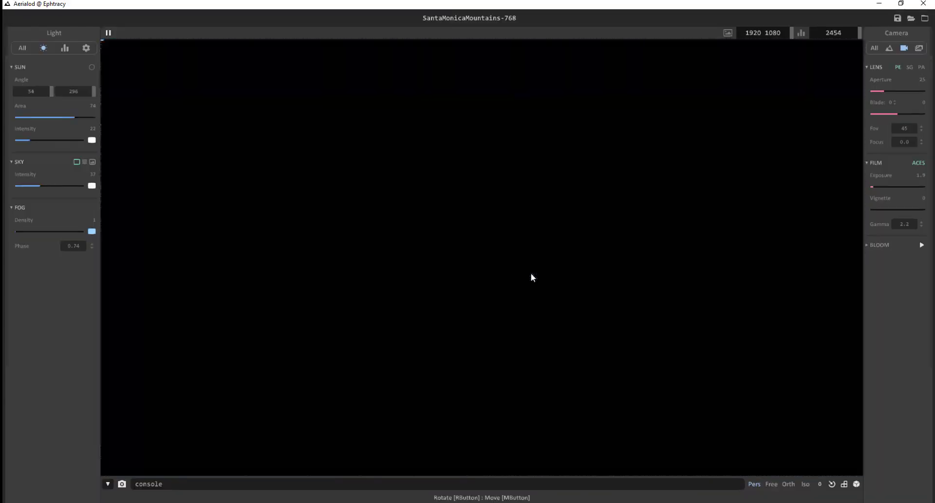
{"action": "scroll", "coordinate": [531, 275], "scroll_direction": "down", "scroll_amount": 3}
{"action": "scroll", "coordinate": [531, 275], "scroll_direction": "up", "scroll_amount": 1}
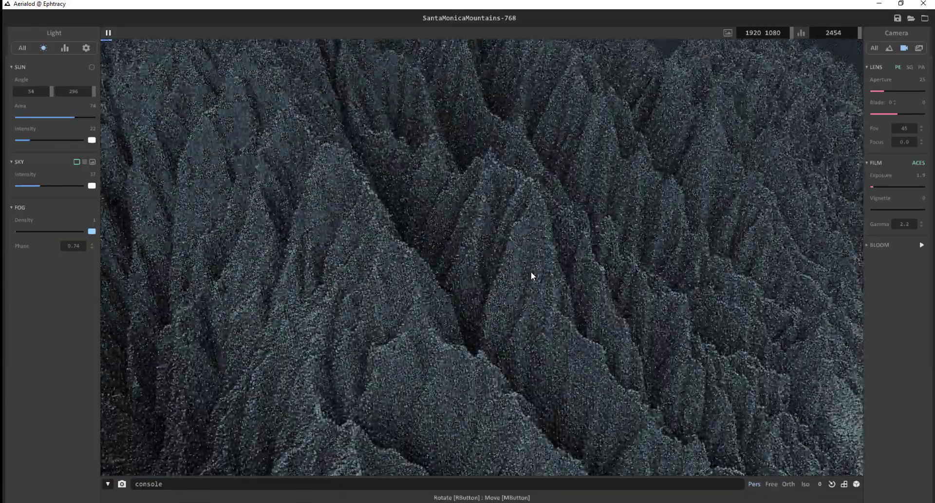
{"action": "scroll", "coordinate": [532, 276], "scroll_direction": "up", "scroll_amount": 3}
{"action": "scroll", "coordinate": [531, 271], "scroll_direction": "up", "scroll_amount": 2}
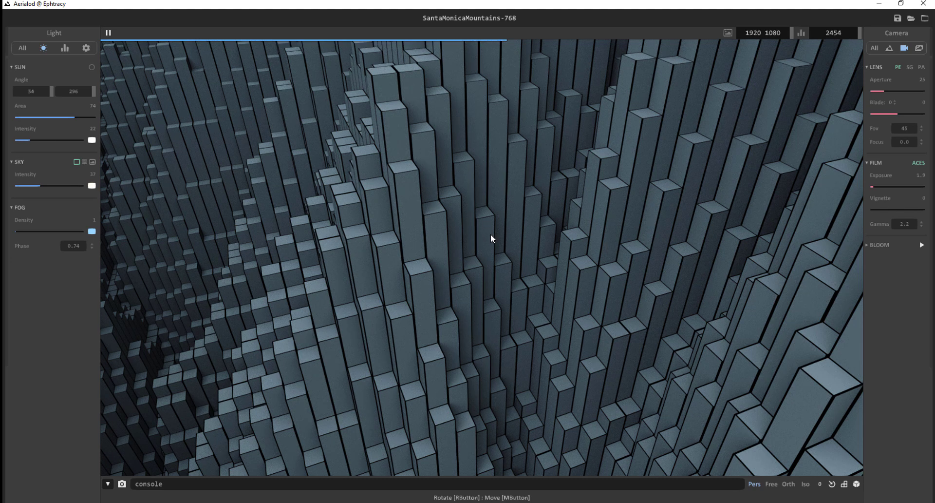
{"action": "scroll", "coordinate": [490, 234], "scroll_direction": "down", "scroll_amount": 2}
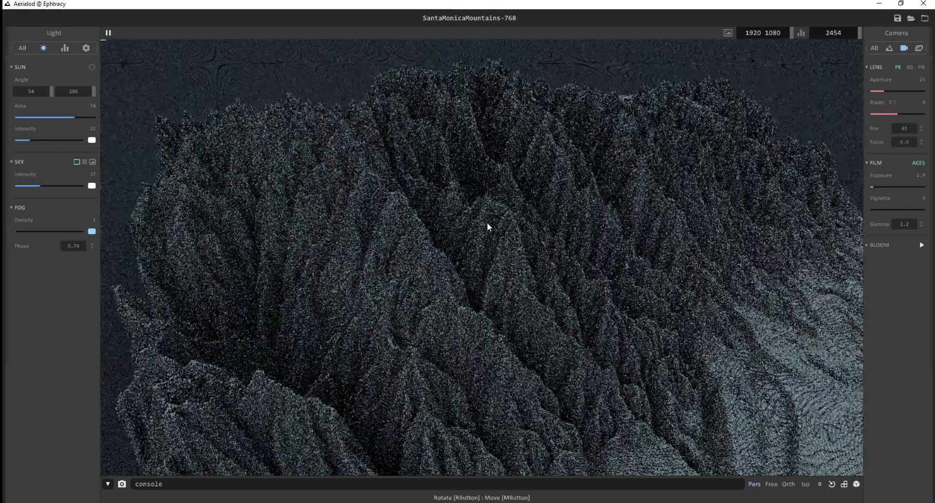
{"action": "right_click_drag", "start_coordinate": [489, 226], "coordinate": [615, 181]}
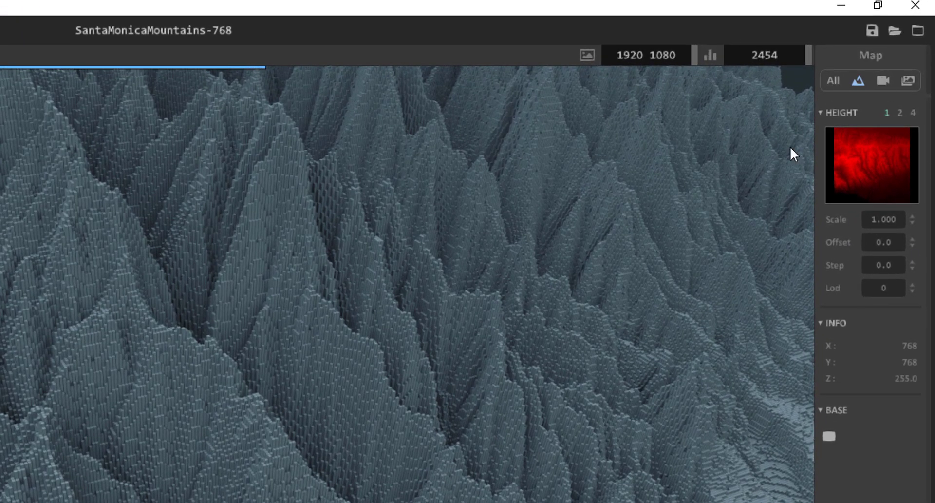
Step: Look through the sample height maps in the map folder, comparing christchurch.png and Manchester-H100-B16.png, without loading either
{"action": "left_click", "coordinate": [870, 177]}
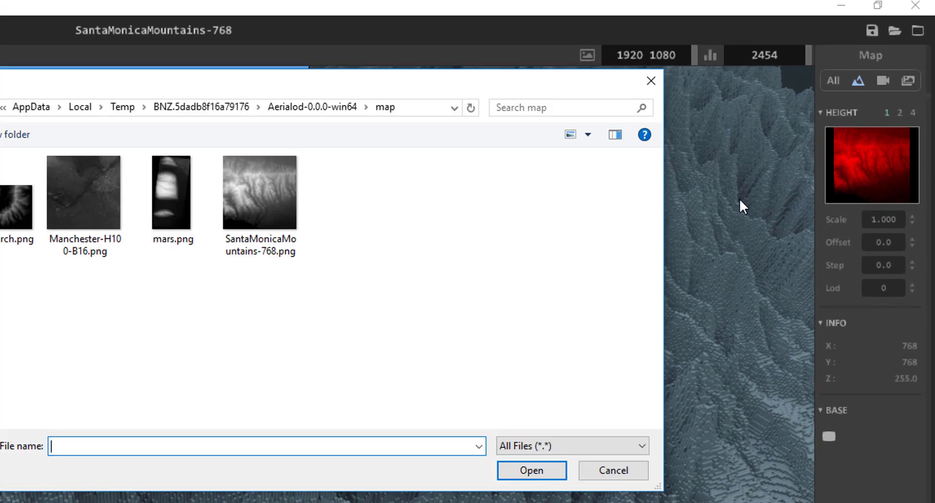
{"action": "left_click", "coordinate": [24, 214]}
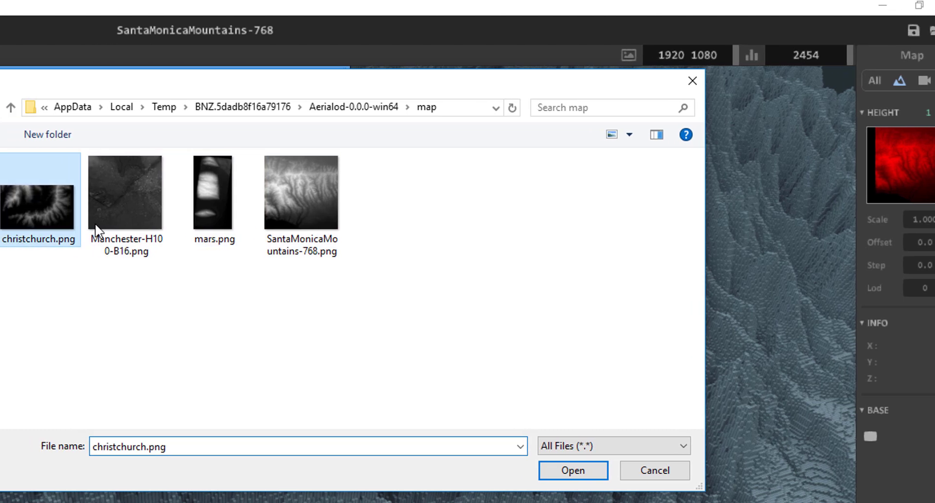
{"action": "left_click", "coordinate": [129, 224]}
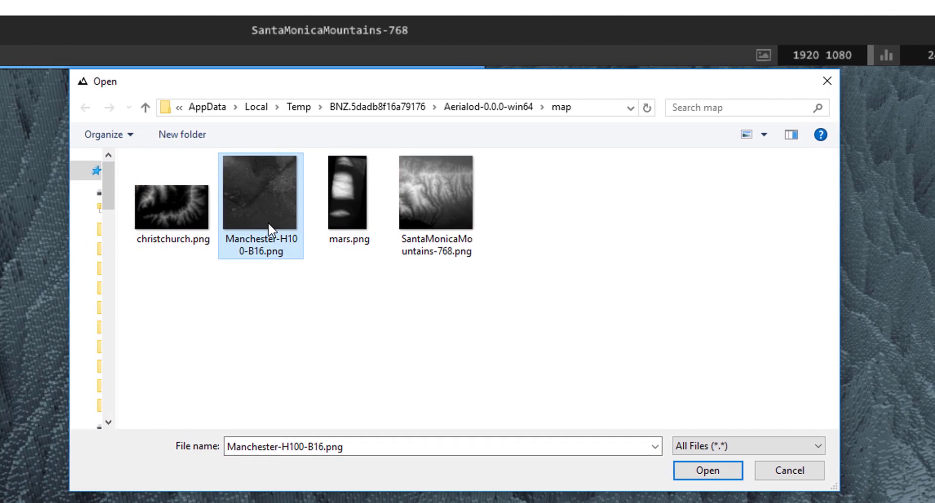
{"action": "left_click", "coordinate": [219, 223]}
{"action": "left_click", "coordinate": [314, 225]}
{"action": "left_click", "coordinate": [197, 222]}
{"action": "left_click", "coordinate": [272, 216]}
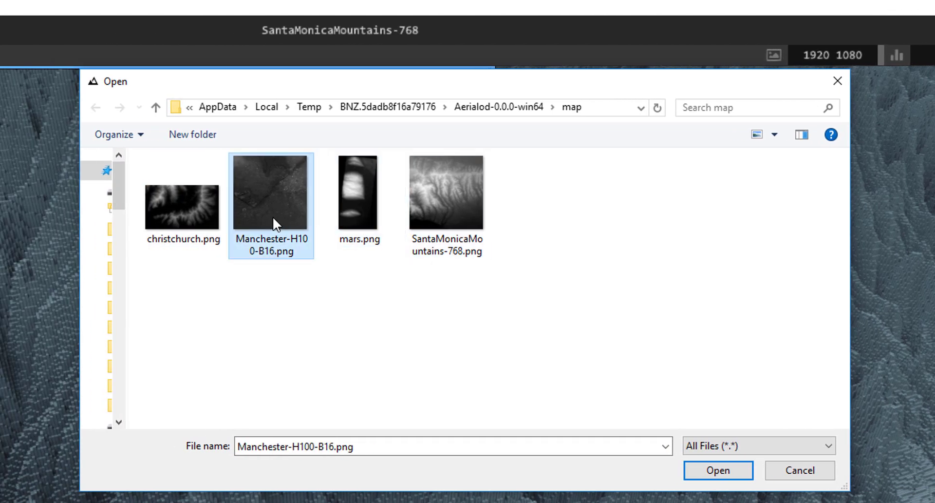
{"action": "left_click", "coordinate": [208, 212]}
{"action": "left_click", "coordinate": [271, 217]}
{"action": "left_click", "coordinate": [810, 460]}
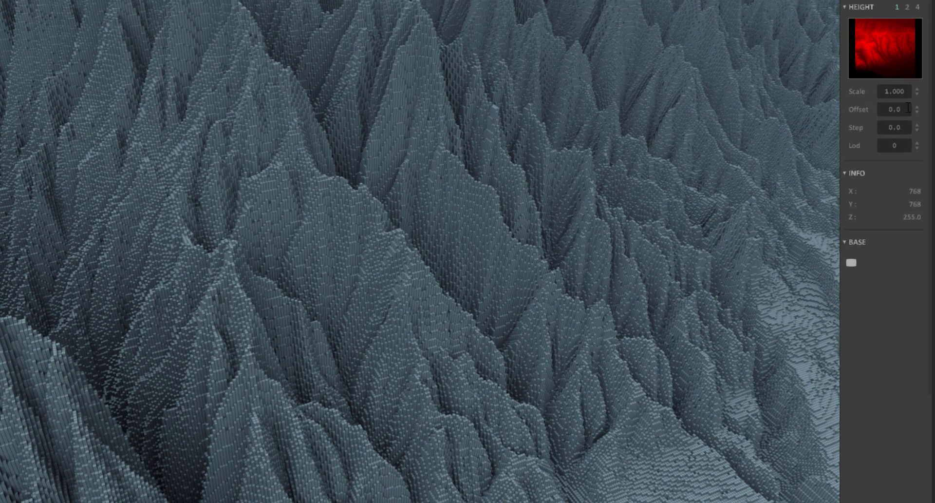
Step: Lower the terrain's height offset to about -25 and check the trimmed low edges from another angle
{"action": "left_click_drag", "start_coordinate": [918, 109], "coordinate": [920, 130]}
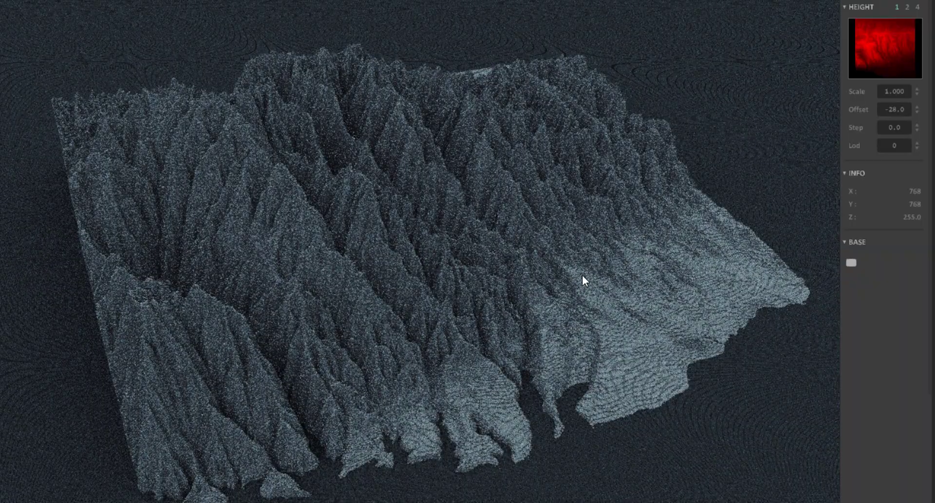
{"action": "left_click_drag", "start_coordinate": [918, 109], "coordinate": [913, 106]}
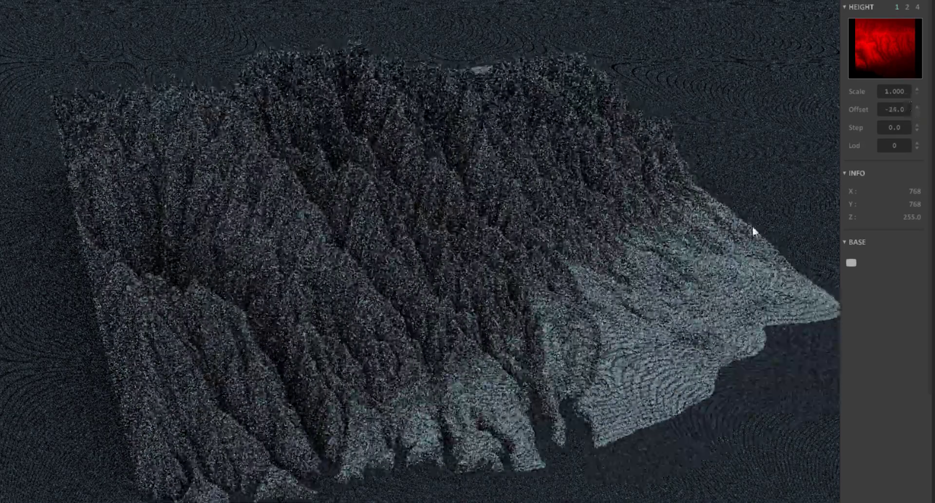
{"action": "left_click_drag", "start_coordinate": [752, 224], "coordinate": [580, 246]}
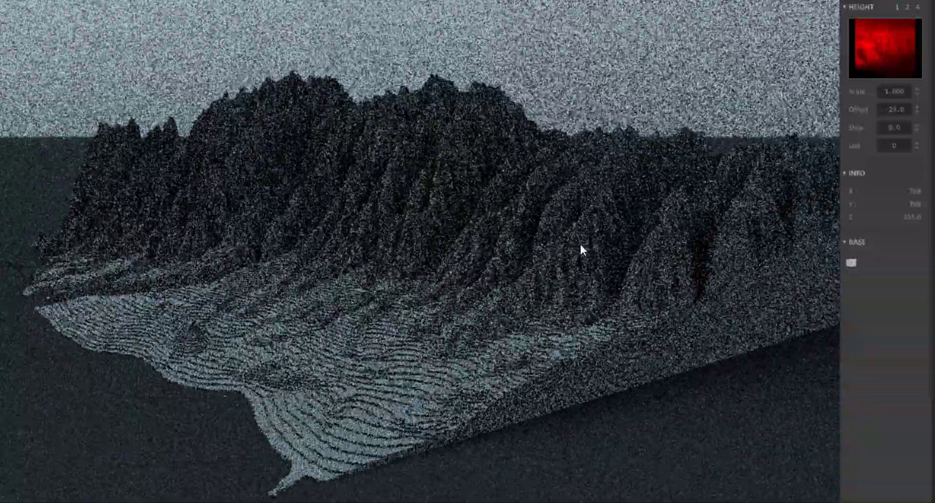
{"action": "left_click_drag", "start_coordinate": [915, 126], "coordinate": [913, 129]}
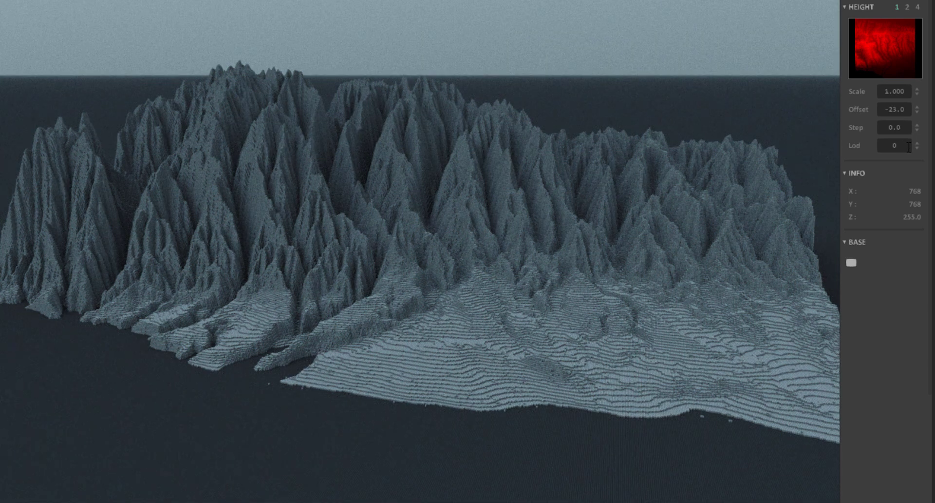
Step: Try different Lod values on the height map, ending at 5, and inspect the large terrain blocks up close
{"action": "left_click", "coordinate": [908, 146]}
{"action": "left_click_drag", "start_coordinate": [917, 145], "coordinate": [917, 124]}
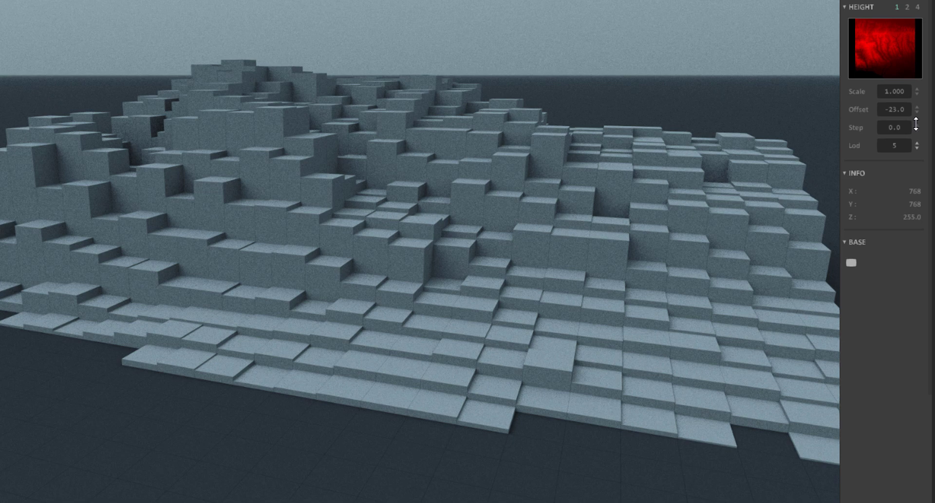
{"action": "left_click_drag", "start_coordinate": [916, 125], "coordinate": [922, 133]}
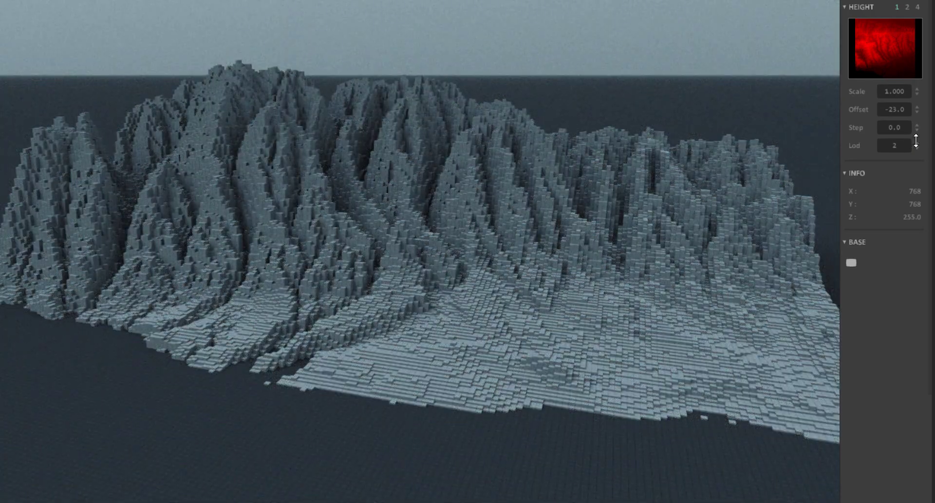
{"action": "mouse_move", "coordinate": [919, 143]}
{"action": "left_mouse_down"}
{"action": "mouse_move", "coordinate": [926, 150]}
{"action": "mouse_move", "coordinate": [921, 132]}
{"action": "left_mouse_up"}
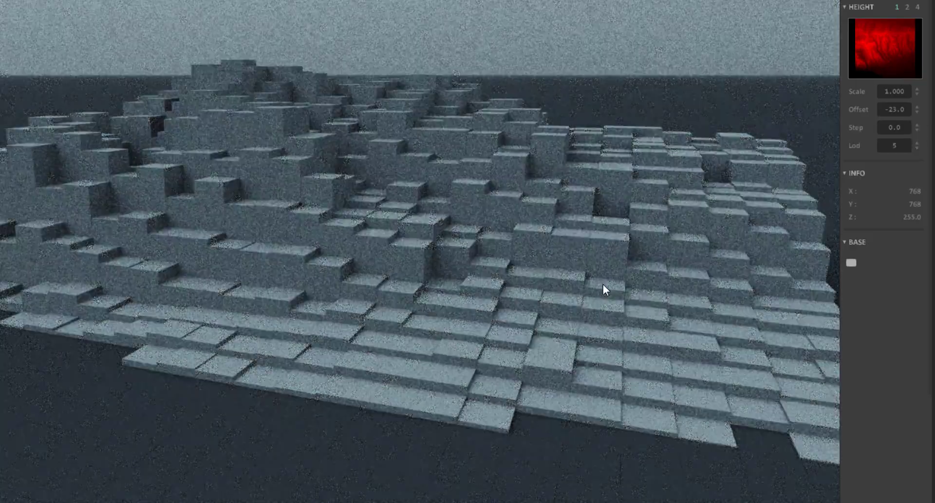
{"action": "scroll", "coordinate": [599, 314], "scroll_direction": "down", "scroll_amount": 5}
{"action": "scroll", "coordinate": [581, 309], "scroll_direction": "up", "scroll_amount": 10}
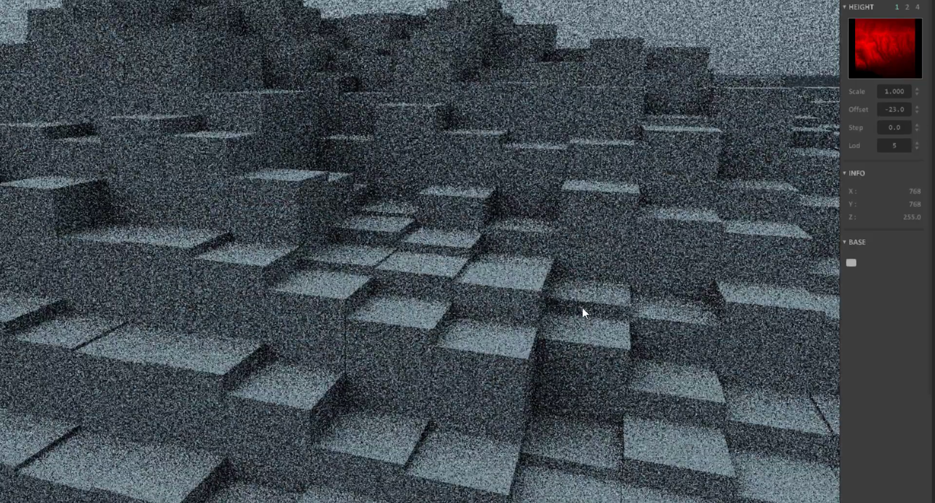
{"action": "left_click_drag", "start_coordinate": [563, 299], "coordinate": [534, 280]}
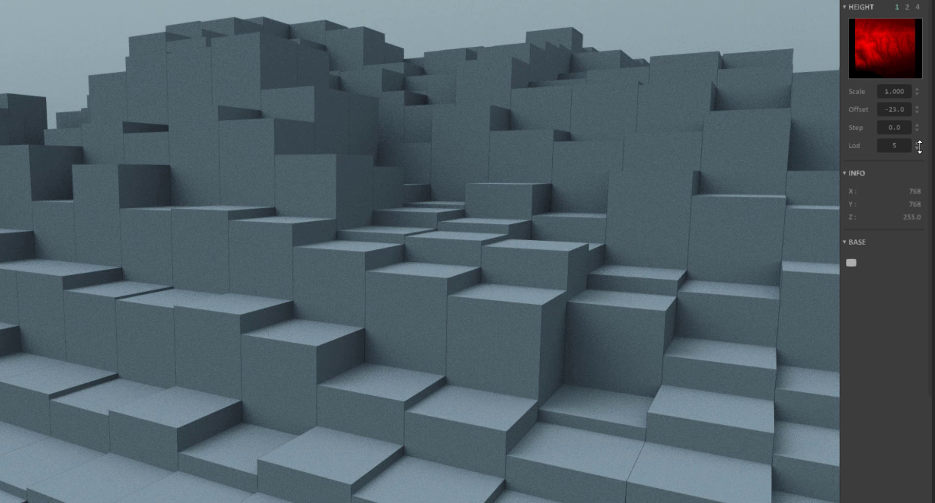
Step: Try a Lod of 4 and view the whole terrain, then reset the Lod to 0
{"action": "left_click_drag", "start_coordinate": [918, 144], "coordinate": [919, 148]}
{"action": "scroll", "coordinate": [342, 305], "scroll_direction": "up", "scroll_amount": 3}
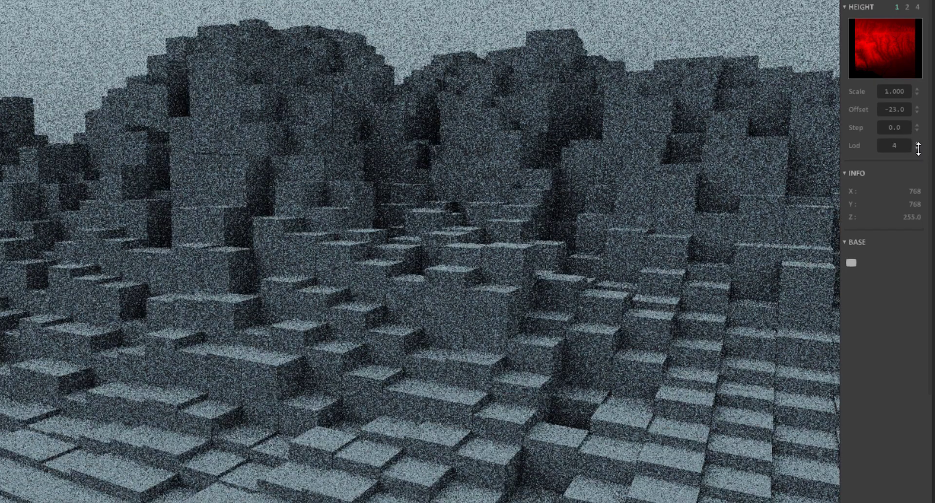
{"action": "left_click_drag", "start_coordinate": [342, 305], "coordinate": [510, 344]}
{"action": "scroll", "coordinate": [507, 333], "scroll_direction": "down", "scroll_amount": 5}
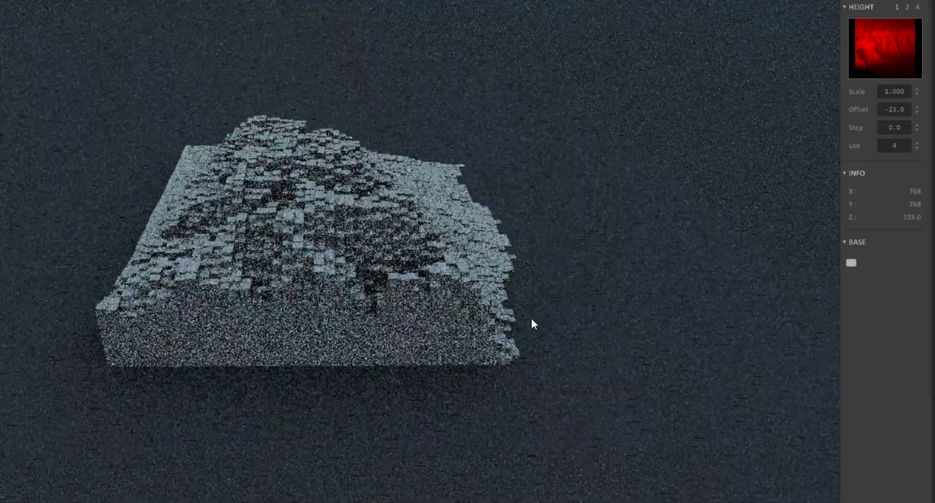
{"action": "double_click", "coordinate": [902, 145]}
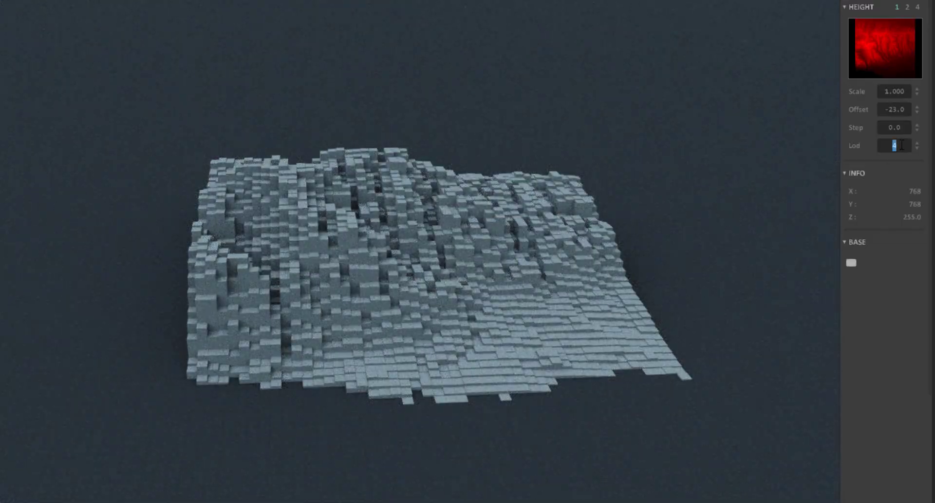
{"action": "type", "text": "0"}
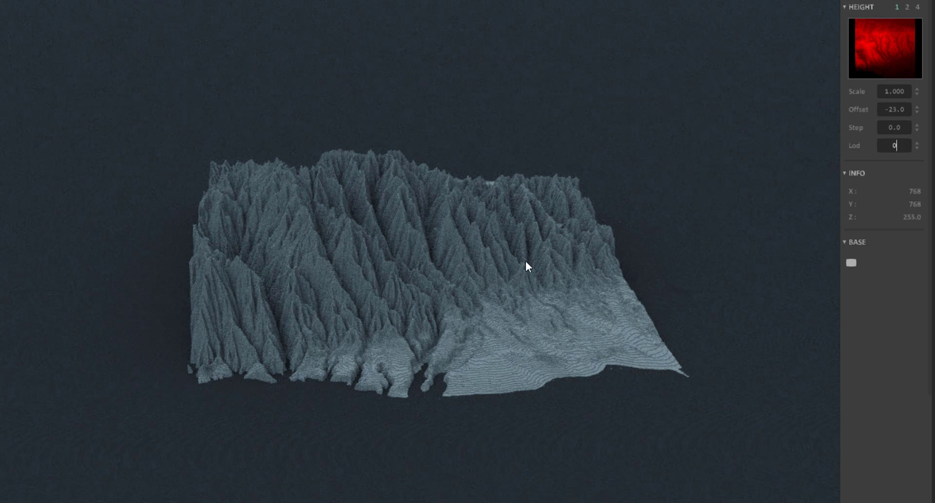
Step: Lower the height map's scale to 0.700 and inspect the mountain peaks up close from a low angle
{"action": "scroll", "coordinate": [532, 260], "scroll_direction": "up", "scroll_amount": 3}
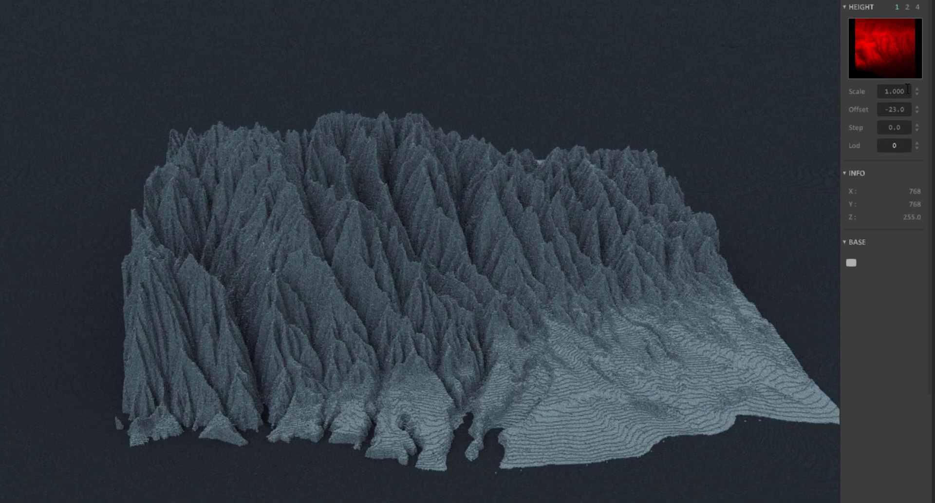
{"action": "mouse_move", "coordinate": [908, 91]}
{"action": "left_mouse_down"}
{"action": "mouse_move", "coordinate": [915, 74]}
{"action": "mouse_move", "coordinate": [921, 92]}
{"action": "left_mouse_up"}
{"action": "left_click_drag", "start_coordinate": [560, 273], "coordinate": [401, 309]}
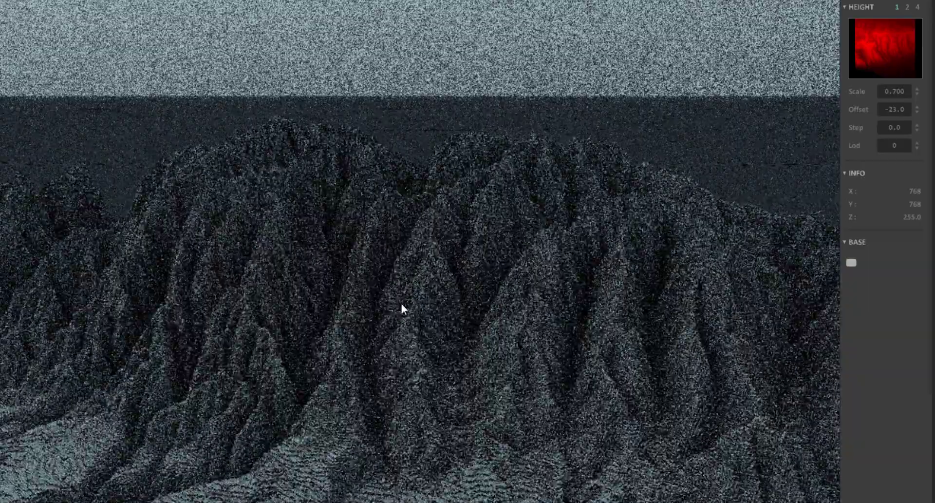
{"action": "scroll", "coordinate": [401, 309], "scroll_direction": "up", "scroll_amount": 5}
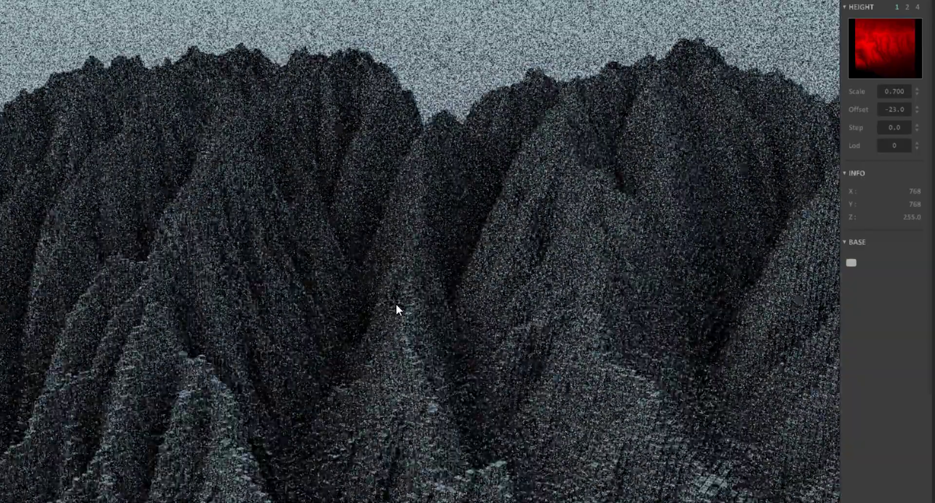
{"action": "left_click_drag", "start_coordinate": [388, 323], "coordinate": [408, 320]}
{"action": "scroll", "coordinate": [409, 321], "scroll_direction": "down", "scroll_amount": 5}
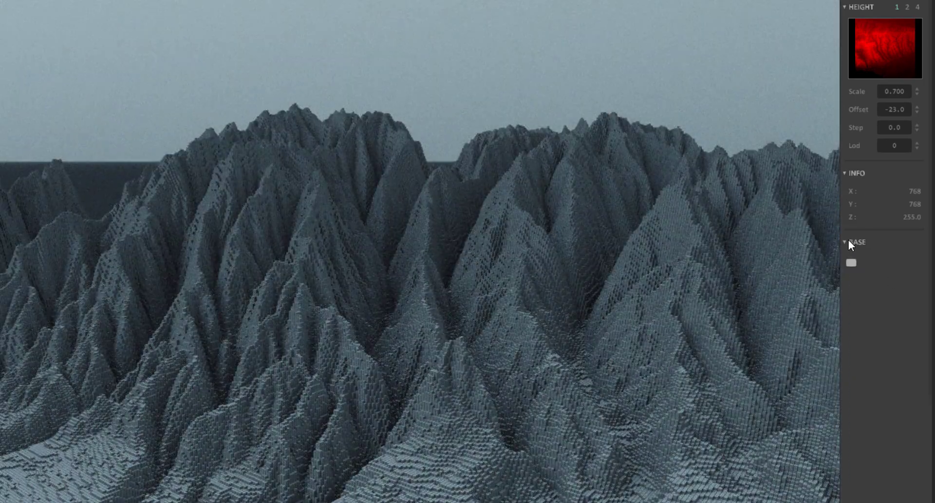
Step: Try tinting the terrain's base colour, return it to neutral grey, and view the whole terrain from several angles
{"action": "left_click", "coordinate": [852, 262]}
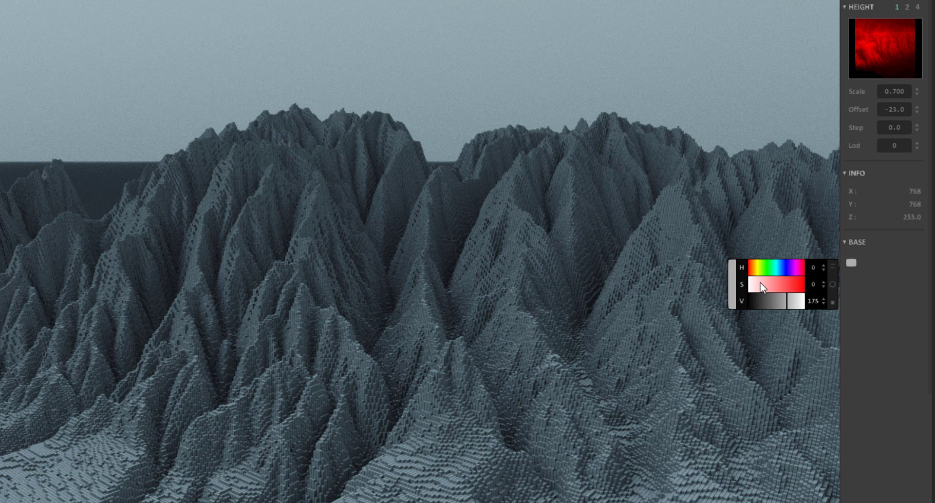
{"action": "left_click_drag", "start_coordinate": [762, 284], "coordinate": [744, 285]}
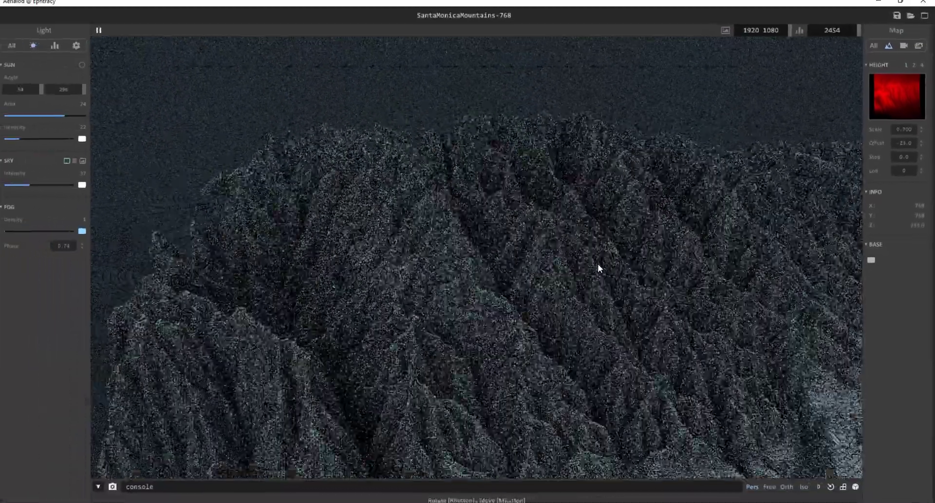
{"action": "right_click_drag", "start_coordinate": [598, 265], "coordinate": [563, 263]}
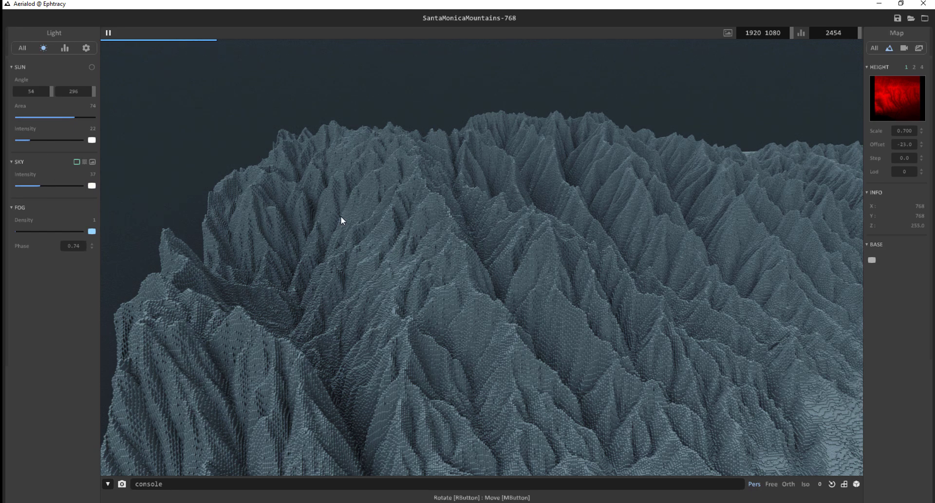
{"action": "right_click_drag", "start_coordinate": [280, 132], "coordinate": [487, 238]}
{"action": "scroll", "coordinate": [487, 238], "scroll_direction": "down", "scroll_amount": 3}
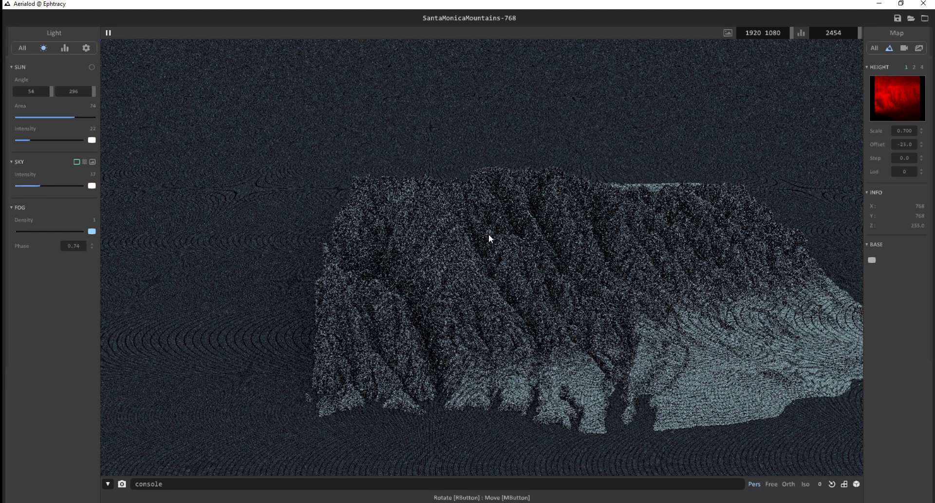
{"action": "right_click_drag", "start_coordinate": [542, 282], "coordinate": [558, 265]}
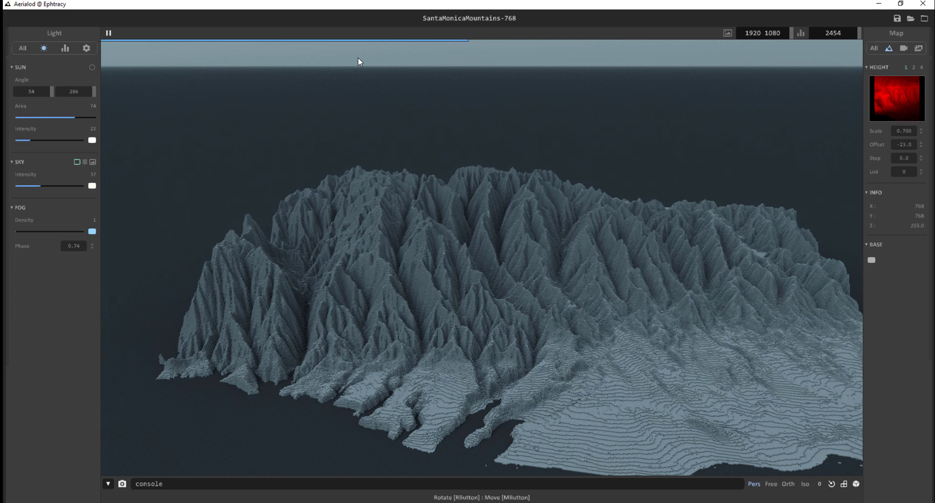
Step: Pause the render and give the sky a pale green colour with hue 140, saturation 72 and an intensity of 65
{"action": "left_click", "coordinate": [112, 34]}
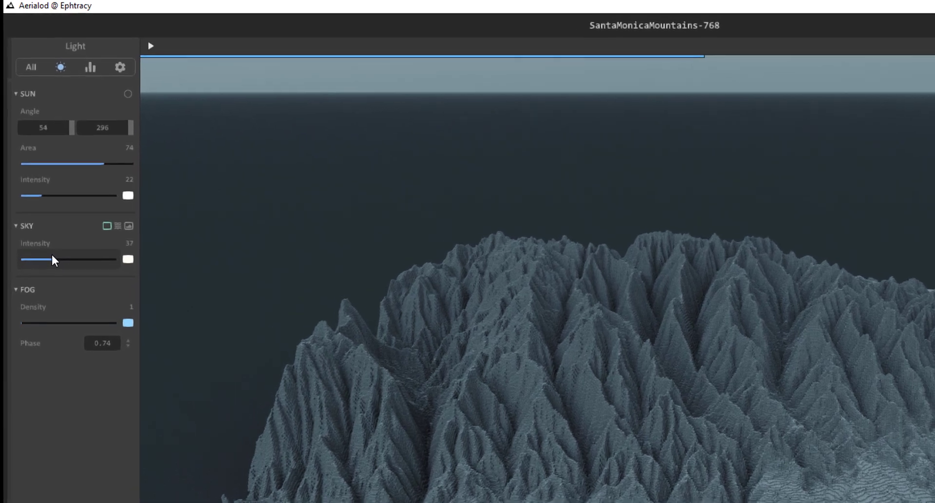
{"action": "left_click", "coordinate": [92, 186]}
{"action": "left_click", "coordinate": [188, 266]}
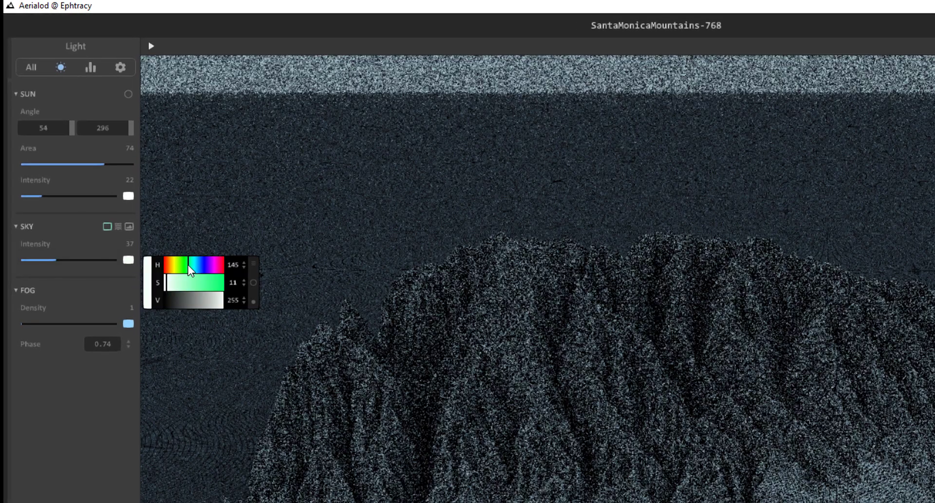
{"action": "mouse_move", "coordinate": [174, 283]}
{"action": "left_mouse_down"}
{"action": "mouse_move", "coordinate": [192, 284]}
{"action": "mouse_move", "coordinate": [184, 282]}
{"action": "left_mouse_up"}
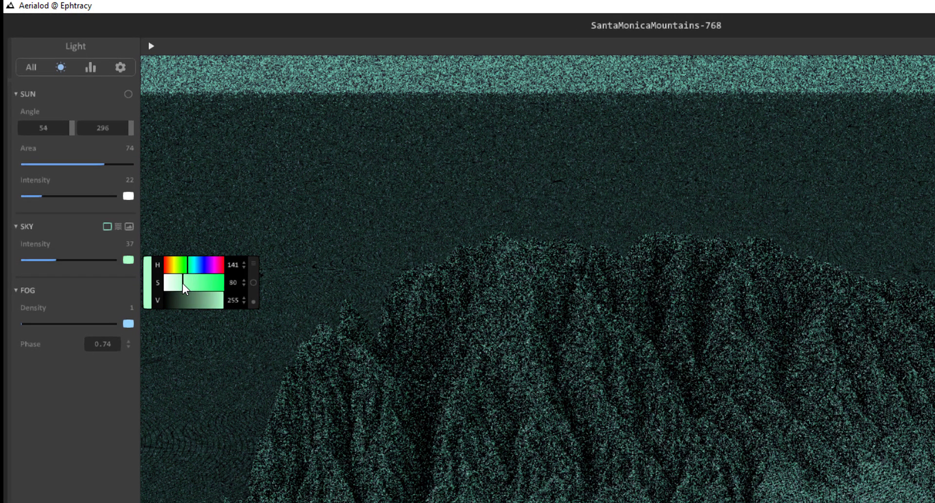
{"action": "left_click", "coordinate": [180, 282]}
{"action": "left_click_drag", "start_coordinate": [57, 259], "coordinate": [90, 263]}
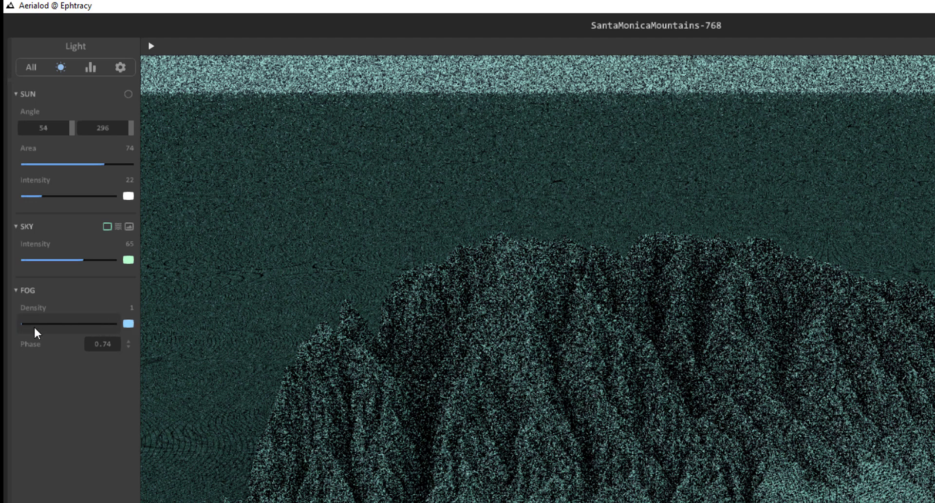
Step: Raise the fog density to 15 and change the fog colour to white
{"action": "left_click_drag", "start_coordinate": [26, 323], "coordinate": [34, 323]}
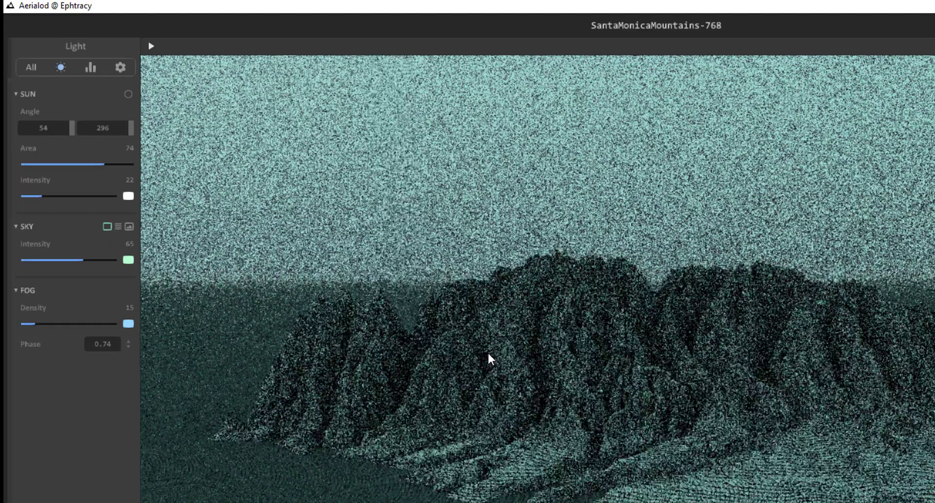
{"action": "left_click", "coordinate": [128, 325]}
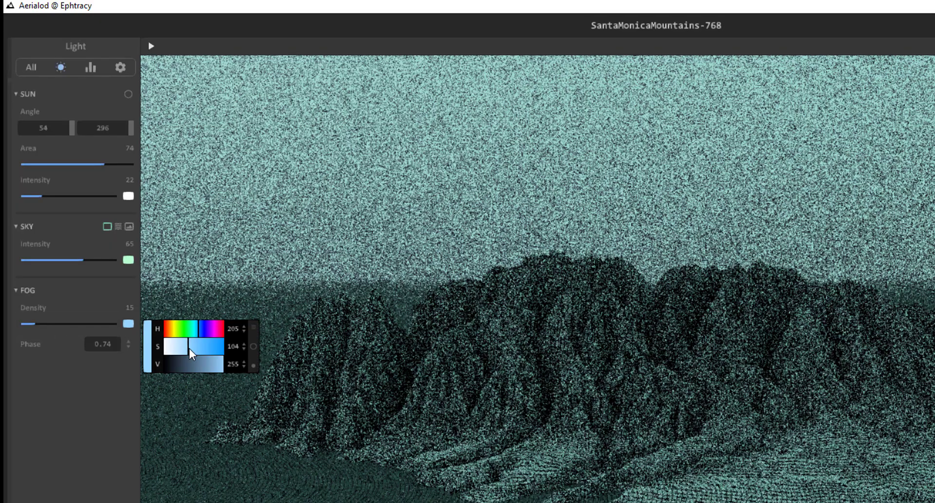
{"action": "mouse_move", "coordinate": [189, 348]}
{"action": "left_mouse_down"}
{"action": "mouse_move", "coordinate": [156, 346]}
{"action": "mouse_move", "coordinate": [170, 328]}
{"action": "mouse_move", "coordinate": [188, 350]}
{"action": "mouse_move", "coordinate": [178, 349]}
{"action": "left_mouse_up"}
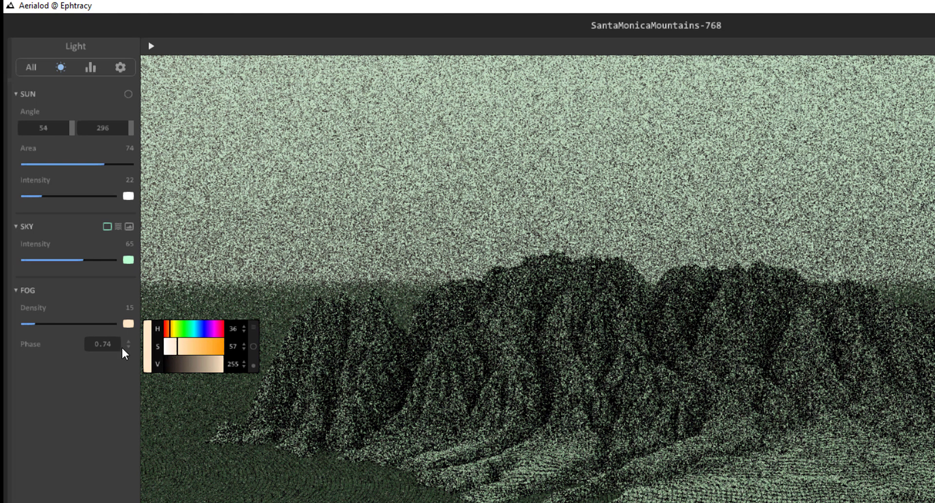
{"action": "left_click_drag", "start_coordinate": [178, 347], "coordinate": [135, 351]}
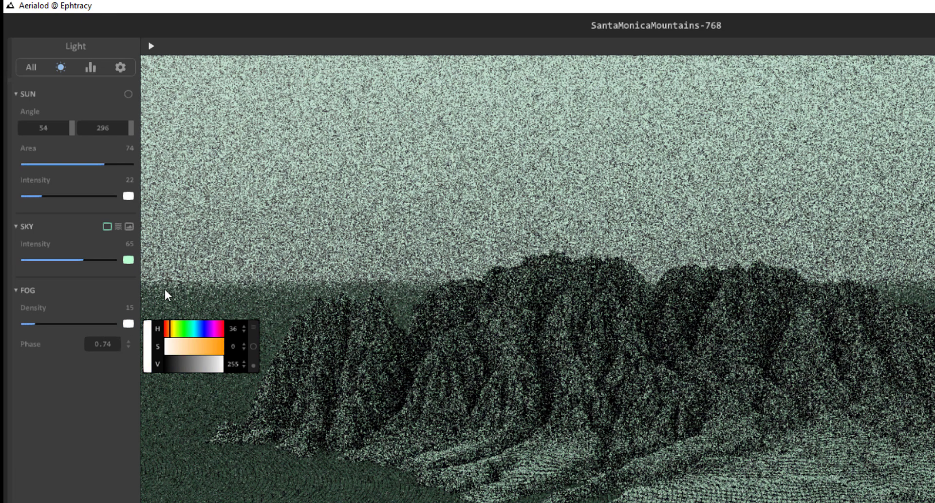
Step: Desaturate the sky colour to nearly white and lower the sky intensity to 0
{"action": "left_click", "coordinate": [127, 260]}
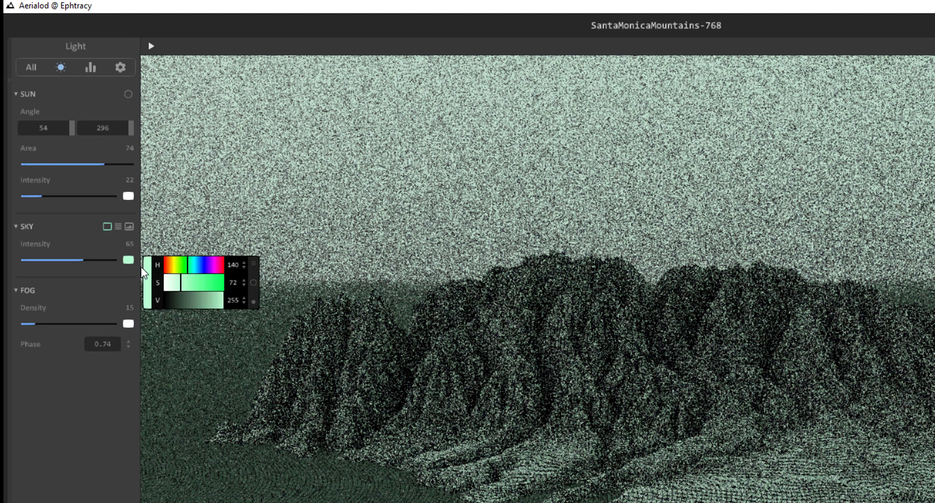
{"action": "mouse_move", "coordinate": [174, 284]}
{"action": "left_mouse_down"}
{"action": "mouse_move", "coordinate": [147, 291]}
{"action": "mouse_move", "coordinate": [169, 283]}
{"action": "left_mouse_up"}
{"action": "left_click", "coordinate": [68, 295]}
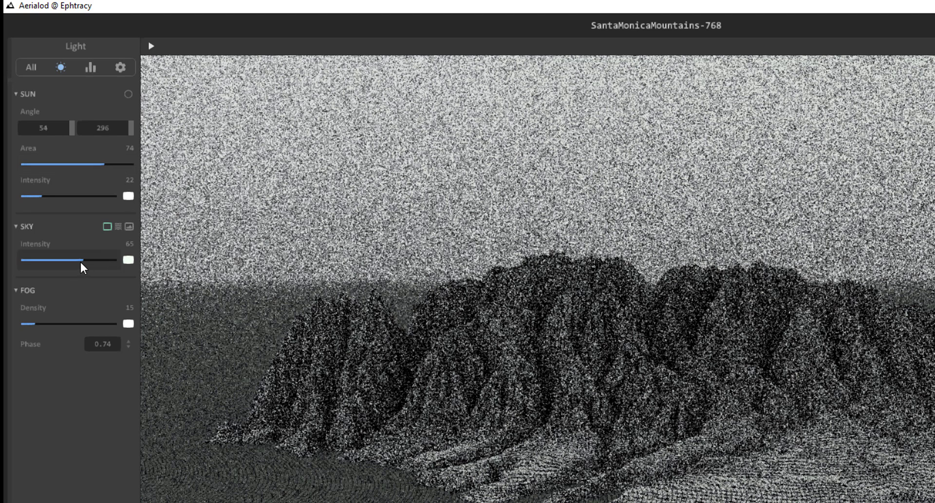
{"action": "left_click_drag", "start_coordinate": [80, 260], "coordinate": [3, 275]}
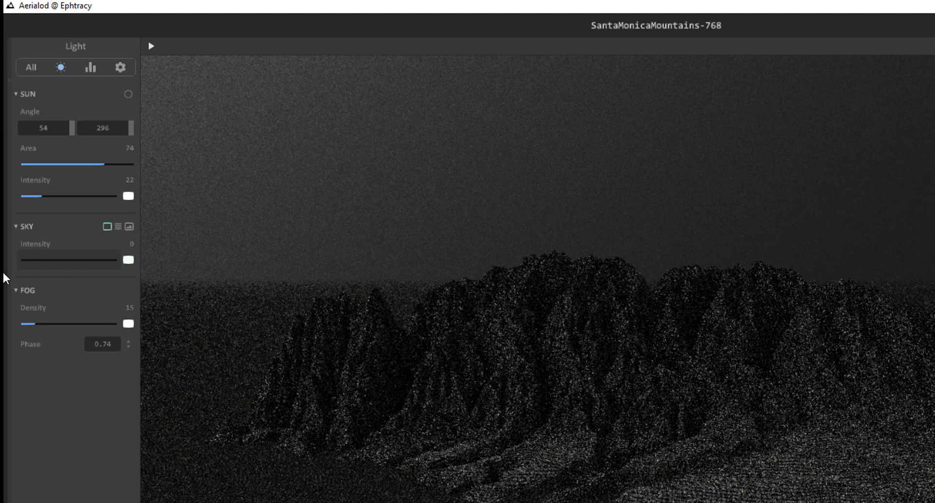
Step: Switch on the sun option and raise the sun's intensity to about 69
{"action": "left_click", "coordinate": [129, 95]}
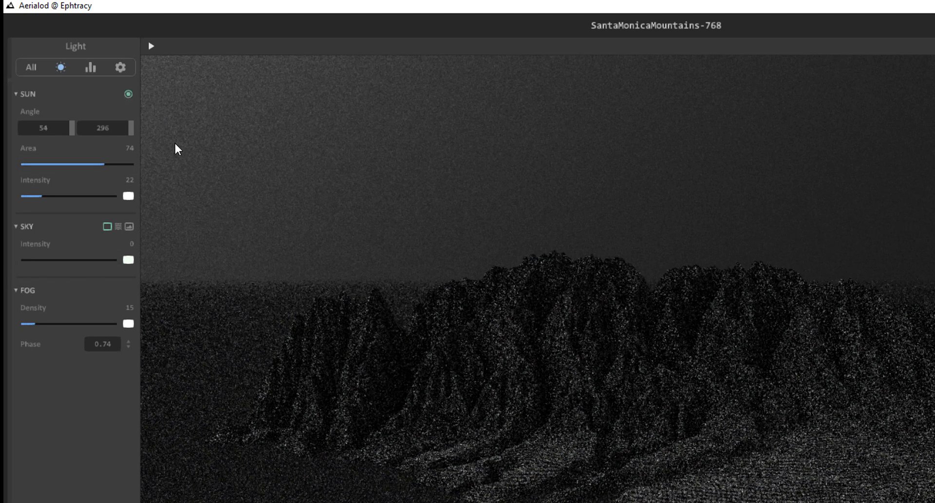
{"action": "left_click", "coordinate": [66, 127]}
{"action": "left_click_drag", "start_coordinate": [42, 195], "coordinate": [88, 196]}
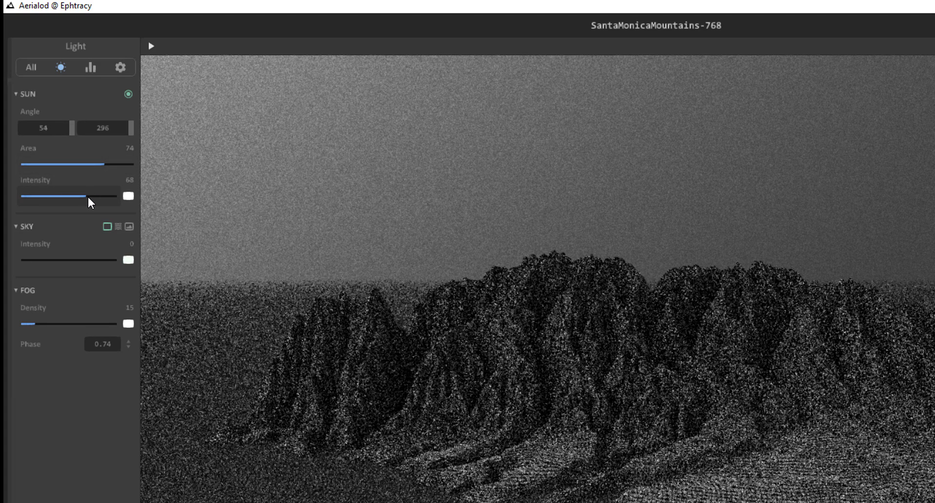
Step: Set the sun's two angles to 59 and 307
{"action": "left_click", "coordinate": [64, 128]}
{"action": "double_click", "coordinate": [64, 128]}
{"action": "key", "text": "Return"}
{"action": "left_click_drag", "start_coordinate": [69, 127], "coordinate": [12, 115]}
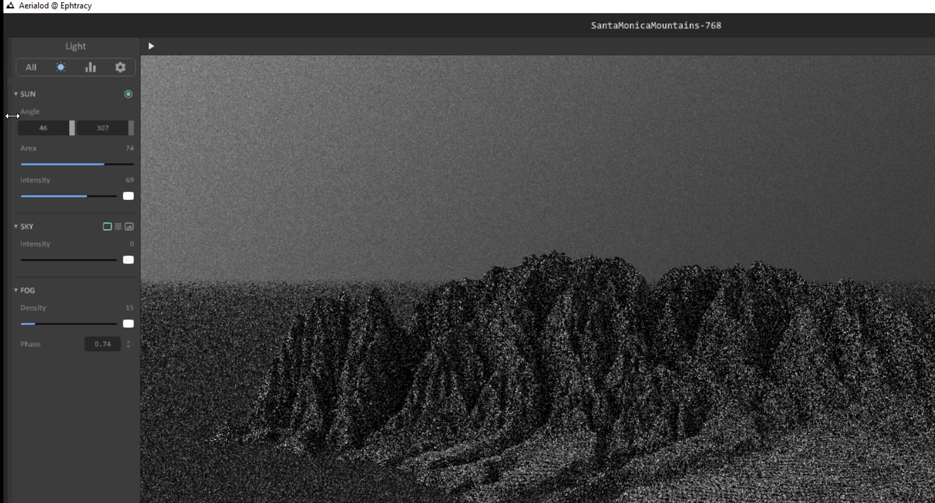
{"action": "left_click_drag", "start_coordinate": [12, 115], "coordinate": [30, 120]}
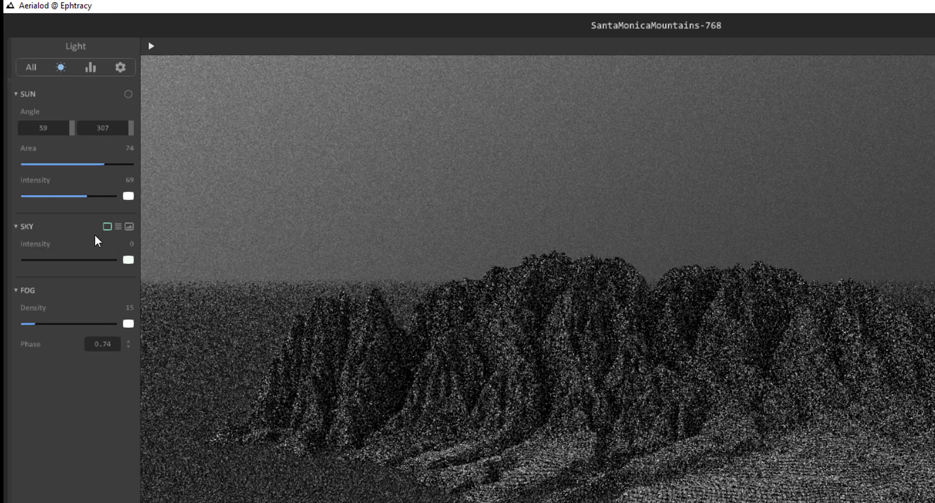
Step: Try the atmospheric sky mode, then switch to an image-based sky using HDR_Free_City_Night_Lights_Env.hdr
{"action": "left_click", "coordinate": [118, 227]}
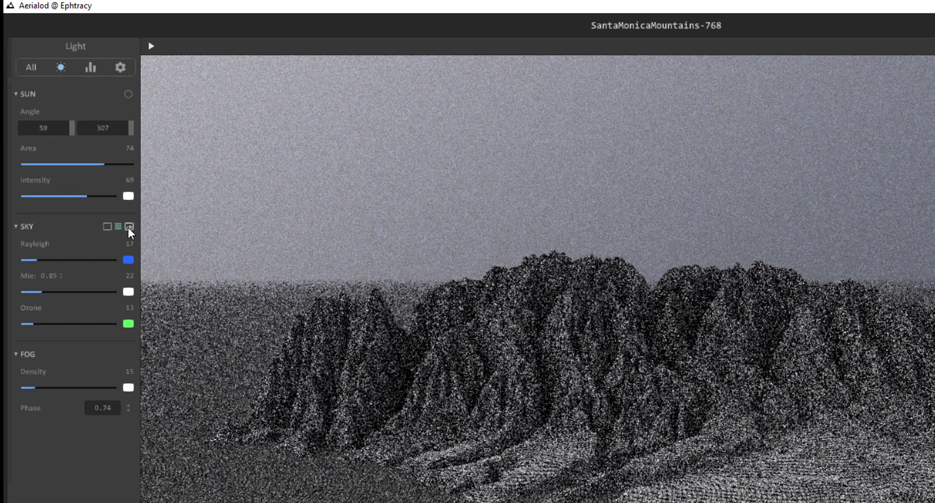
{"action": "left_click", "coordinate": [128, 227]}
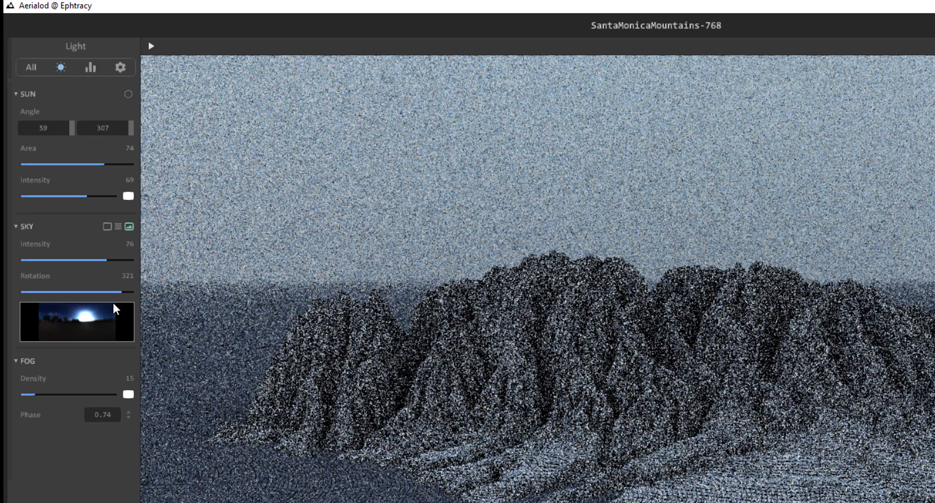
{"action": "left_click", "coordinate": [67, 332]}
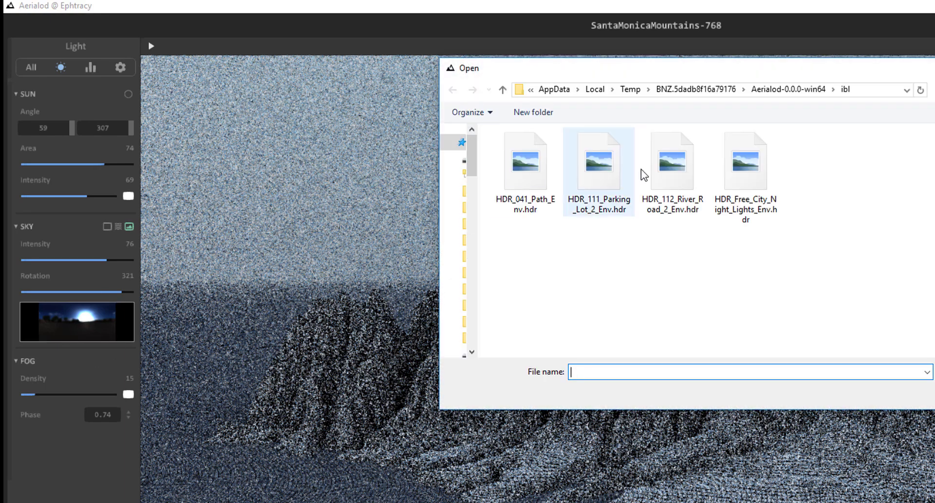
{"action": "double_click", "coordinate": [734, 171]}
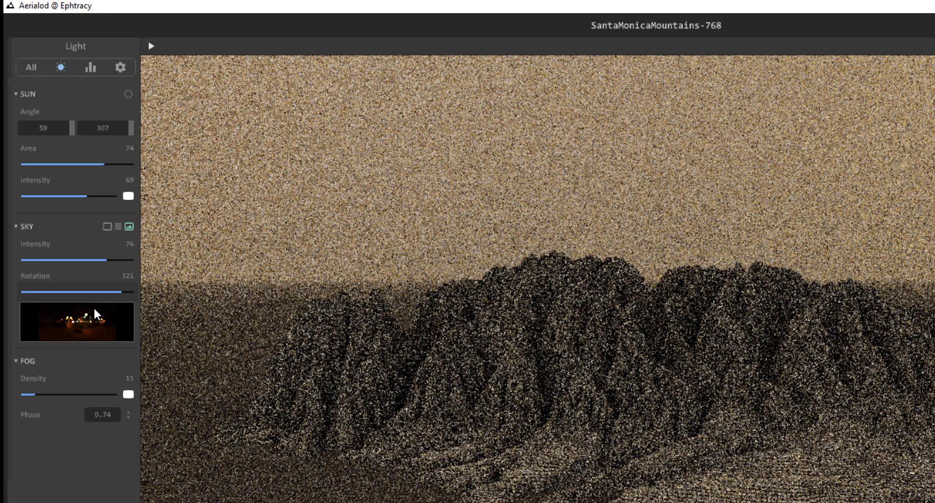
Step: Try HDR_111_Parking_Lot_2_Env.hdr and HDR_041_Path_Env.hdr as the sky's environment image
{"action": "left_click", "coordinate": [93, 310]}
{"action": "double_click", "coordinate": [609, 177]}
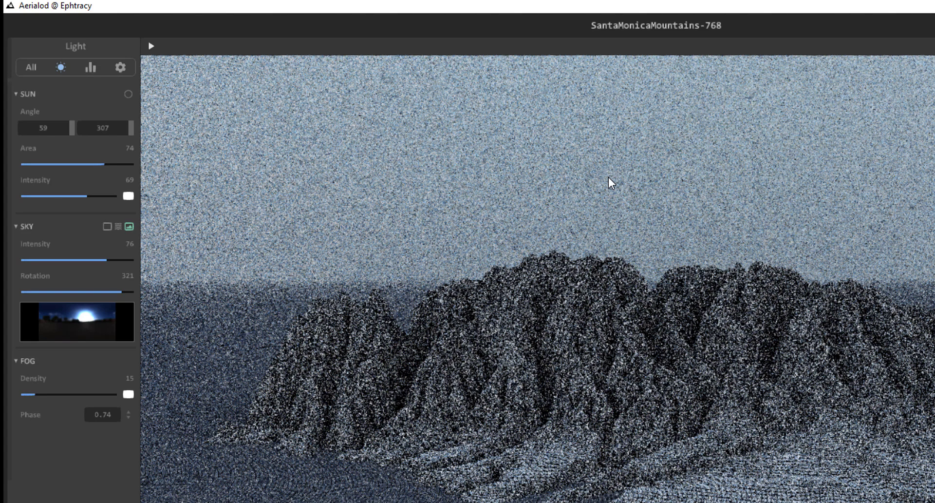
{"action": "left_click", "coordinate": [111, 316]}
{"action": "double_click", "coordinate": [507, 185]}
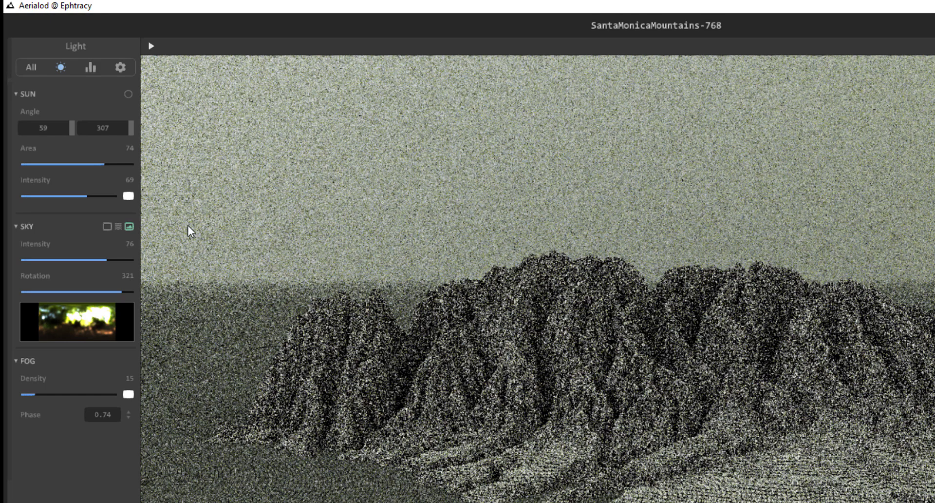
Step: Return the sky to the uniform colour mode and raise its intensity to 58
{"action": "left_click", "coordinate": [107, 227]}
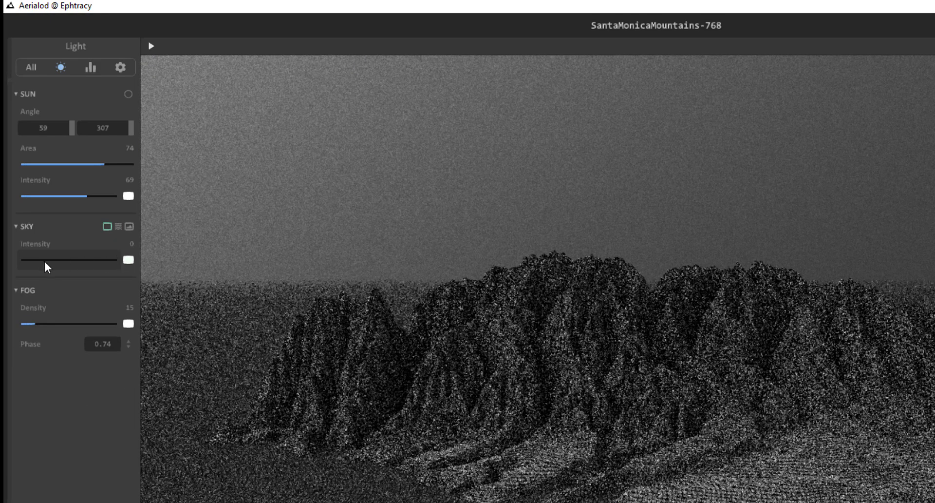
{"action": "left_click_drag", "start_coordinate": [30, 258], "coordinate": [76, 263]}
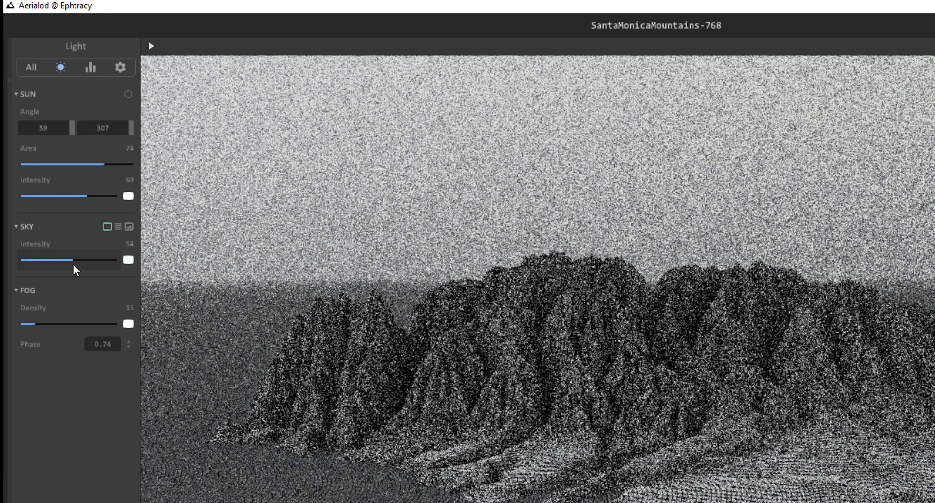
{"action": "left_click_drag", "start_coordinate": [378, 355], "coordinate": [682, 445]}
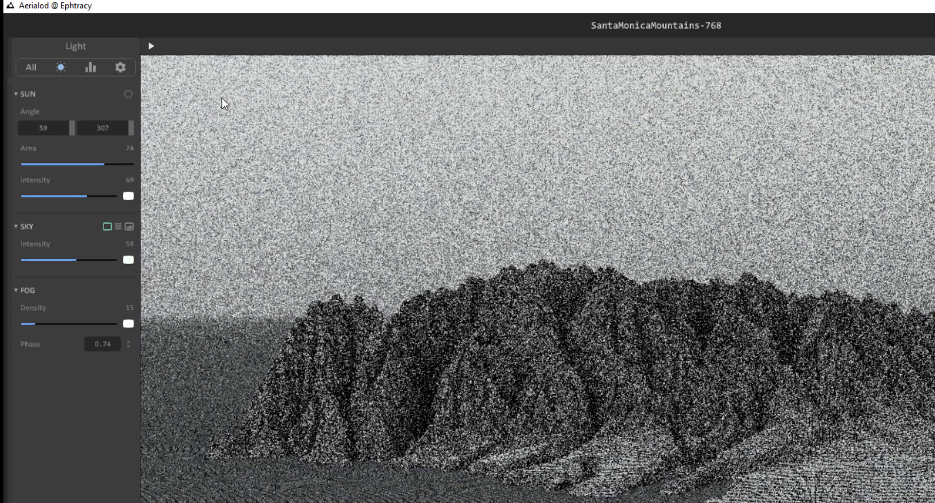
Step: Show the render sampling settings and resume rendering the terrain
{"action": "left_click", "coordinate": [92, 69]}
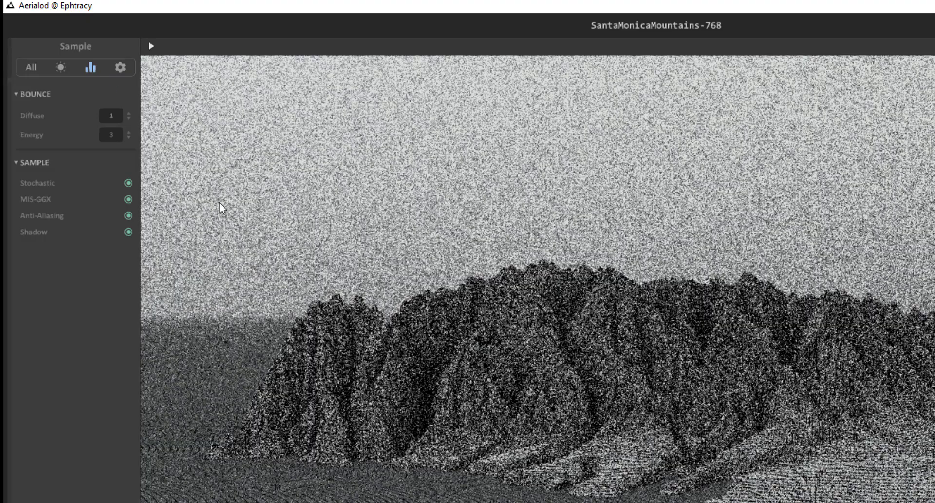
{"action": "left_click", "coordinate": [151, 46]}
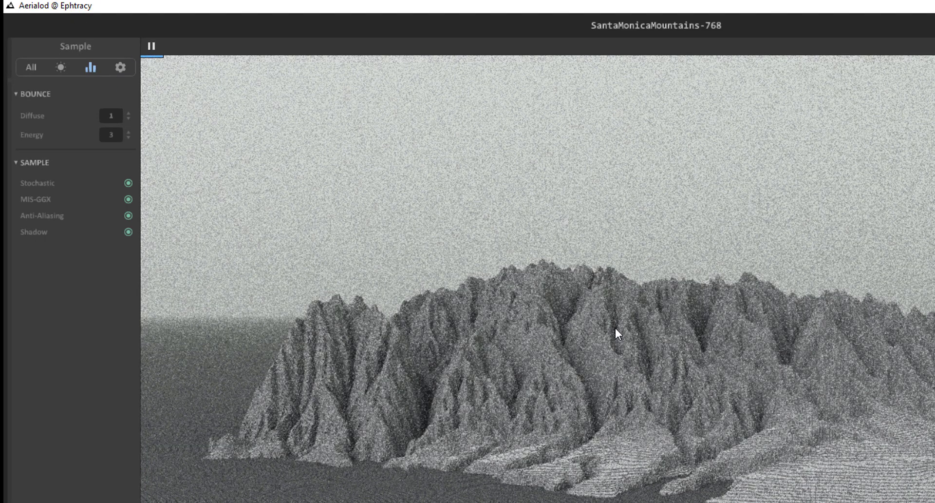
Step: Lower the fog density to 2 in the lighting settings
{"action": "scroll", "coordinate": [671, 364], "scroll_direction": "up", "scroll_amount": 2}
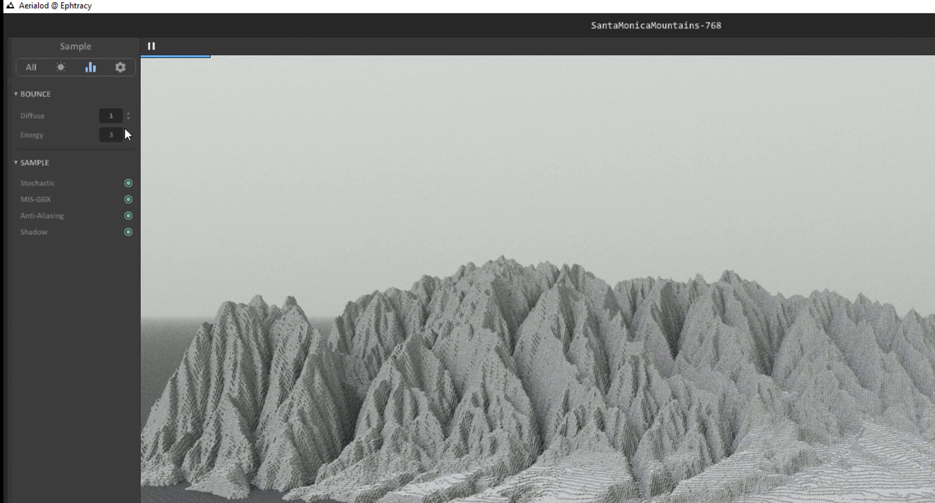
{"action": "left_click", "coordinate": [63, 67]}
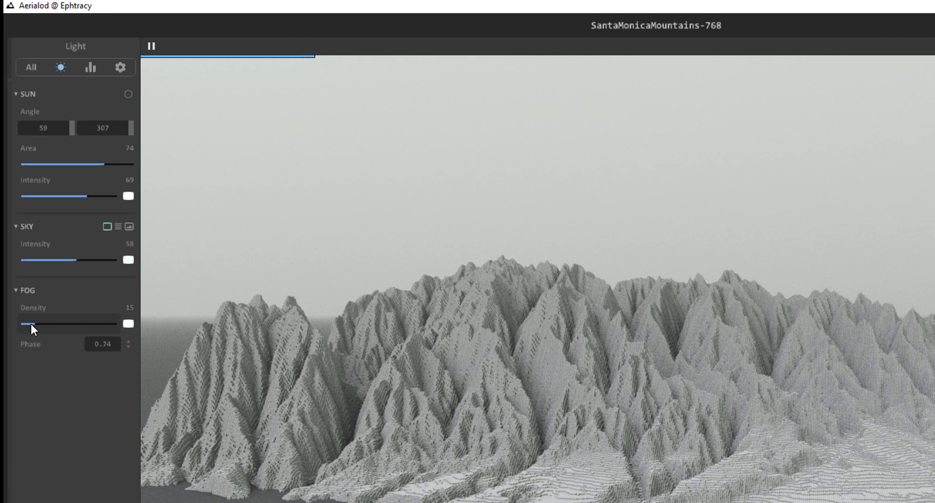
{"action": "left_click_drag", "start_coordinate": [30, 325], "coordinate": [22, 325]}
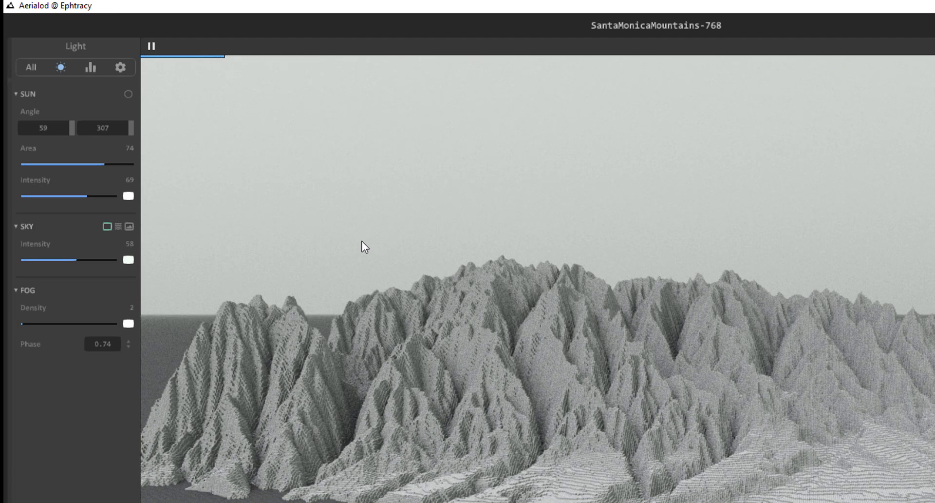
Step: Turn the Shadow and Anti-Aliasing sampling options off to compare the render, and turn both back on
{"action": "left_click", "coordinate": [90, 67]}
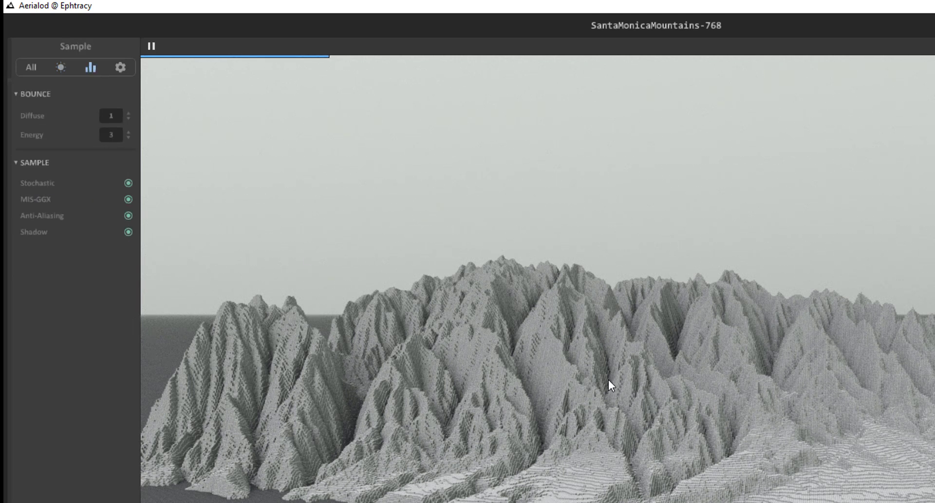
{"action": "left_click_drag", "start_coordinate": [609, 380], "coordinate": [746, 401]}
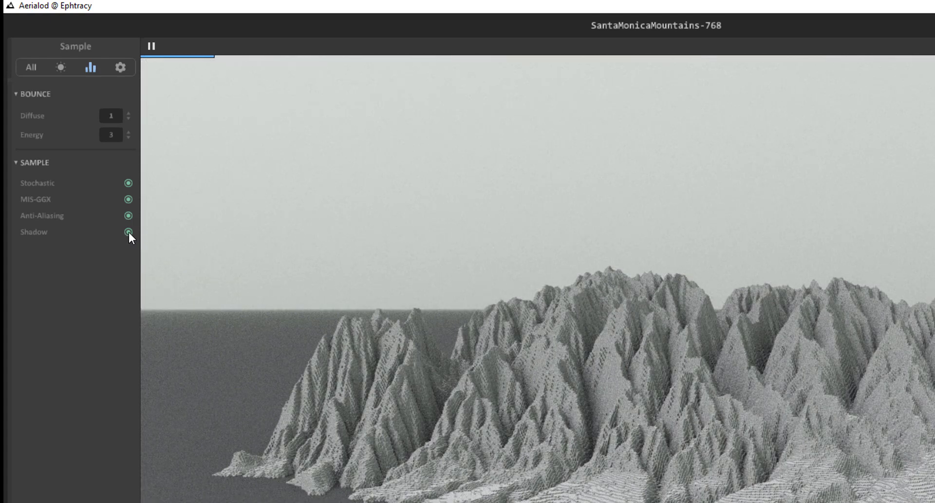
{"action": "left_click", "coordinate": [128, 231]}
{"action": "left_click", "coordinate": [128, 214]}
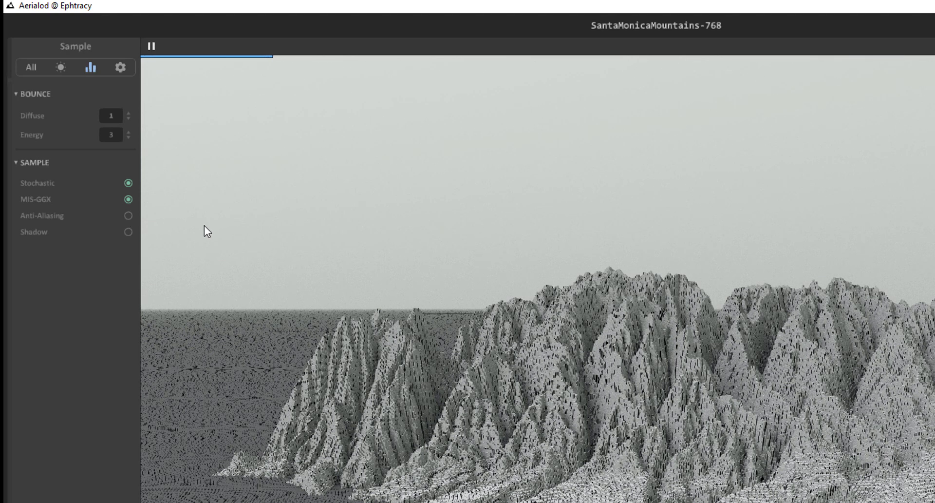
{"action": "left_click", "coordinate": [129, 216]}
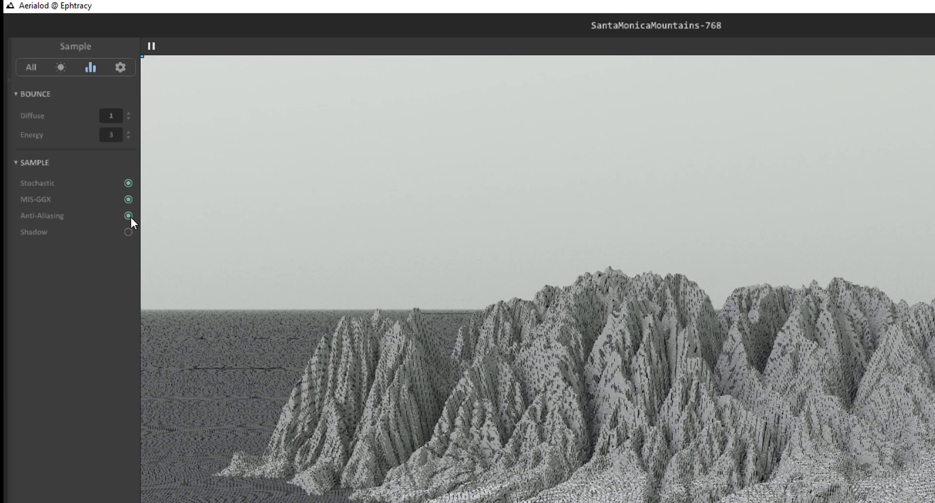
{"action": "left_click", "coordinate": [134, 232]}
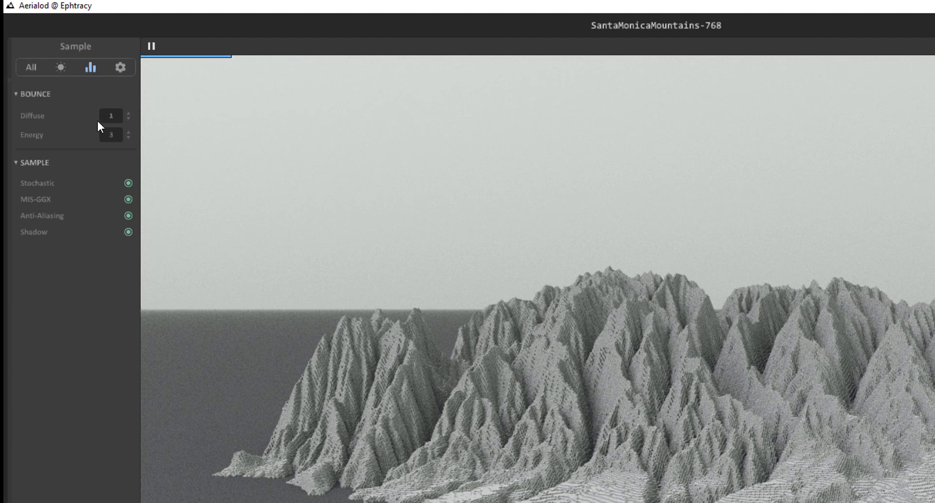
Step: Show the grid, background and ground display settings and inspect the terrain from several angles and distances
{"action": "left_click", "coordinate": [117, 69]}
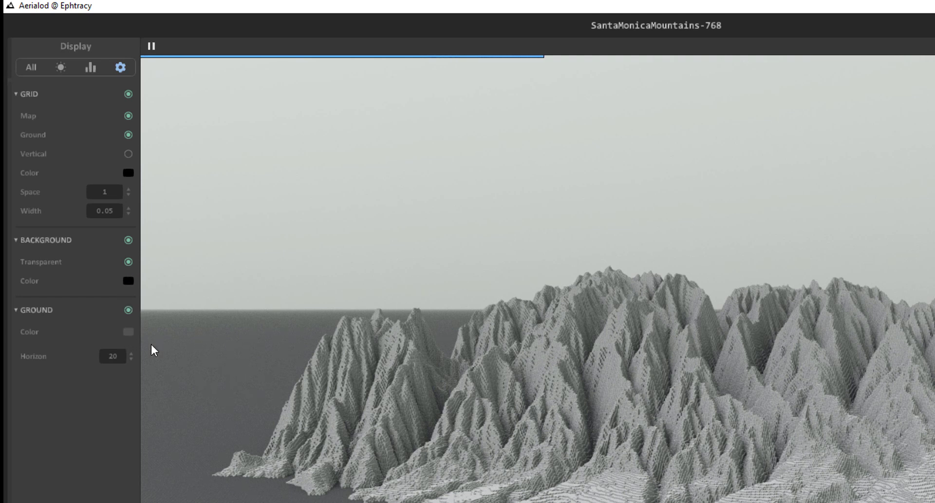
{"action": "left_click_drag", "start_coordinate": [154, 349], "coordinate": [468, 349]}
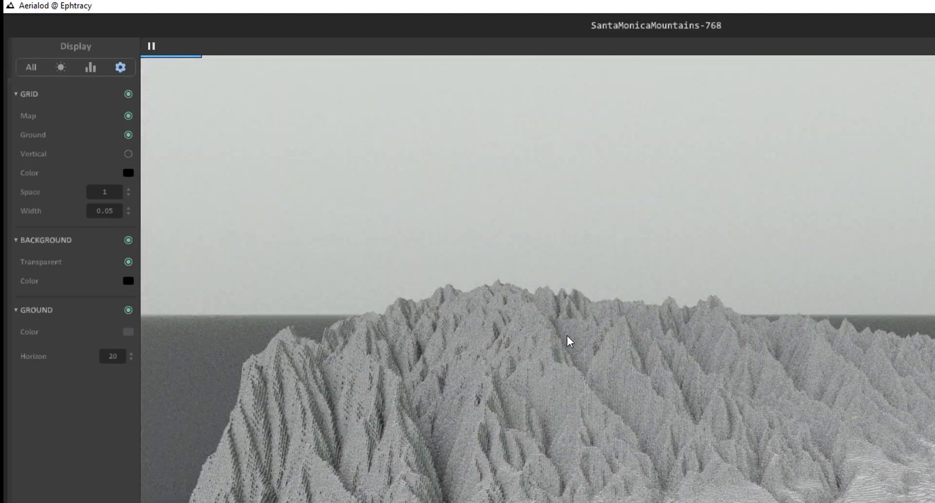
{"action": "left_click_drag", "start_coordinate": [570, 341], "coordinate": [618, 391]}
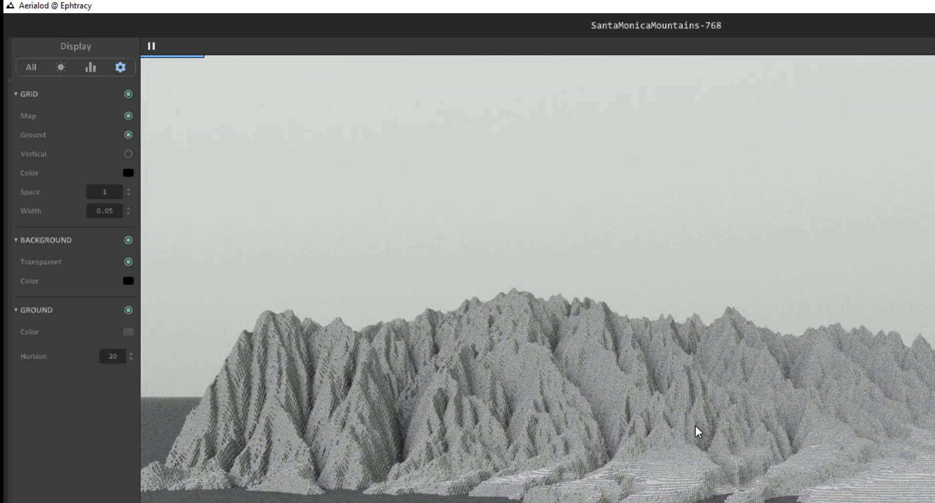
{"action": "scroll", "coordinate": [706, 388], "scroll_direction": "up", "scroll_amount": 2}
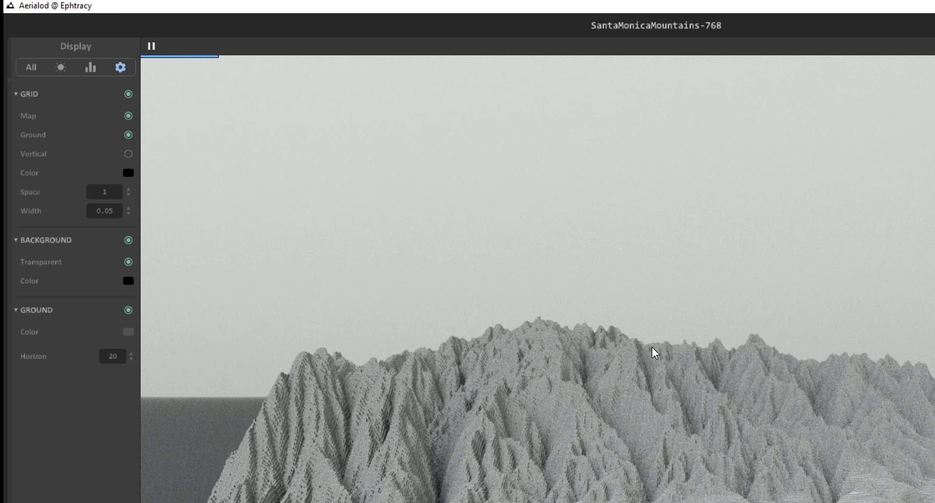
{"action": "left_click_drag", "start_coordinate": [652, 352], "coordinate": [581, 353]}
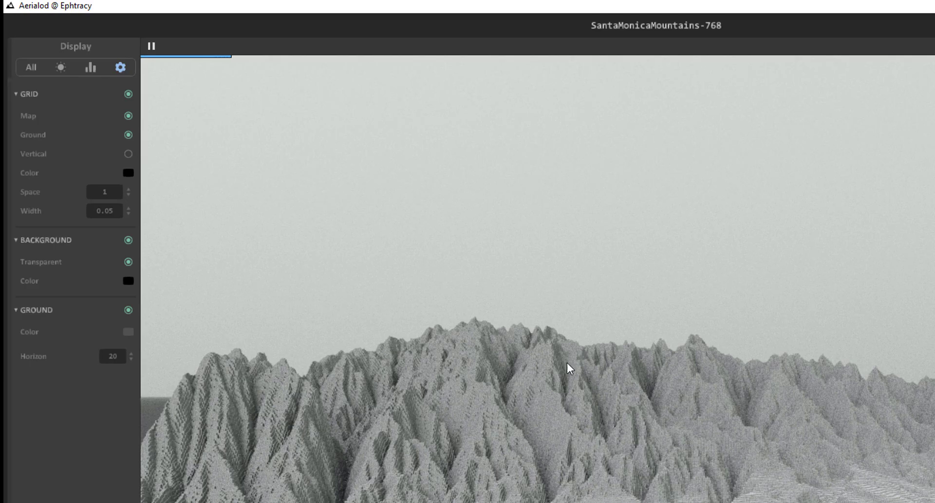
{"action": "scroll", "coordinate": [667, 386], "scroll_direction": "down", "scroll_amount": 3}
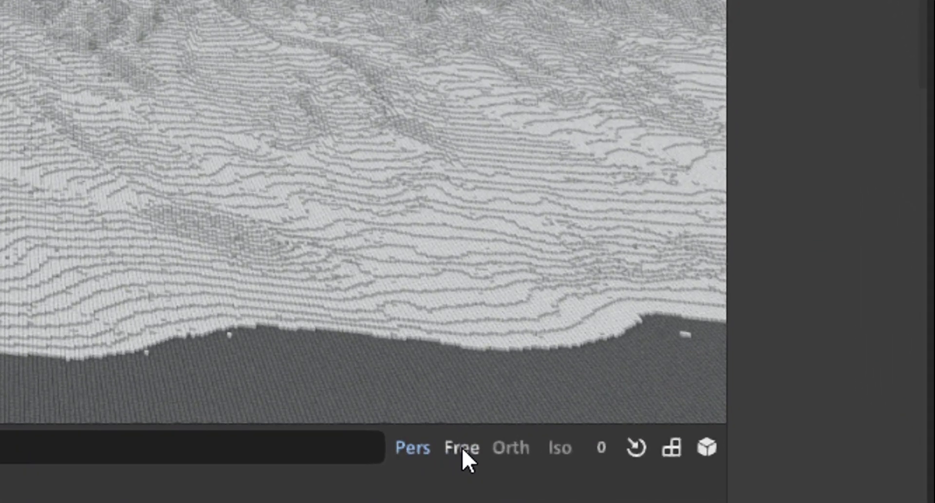
Step: Switch the camera to Free mode and move it in close among the mountain slopes
{"action": "left_click", "coordinate": [462, 447]}
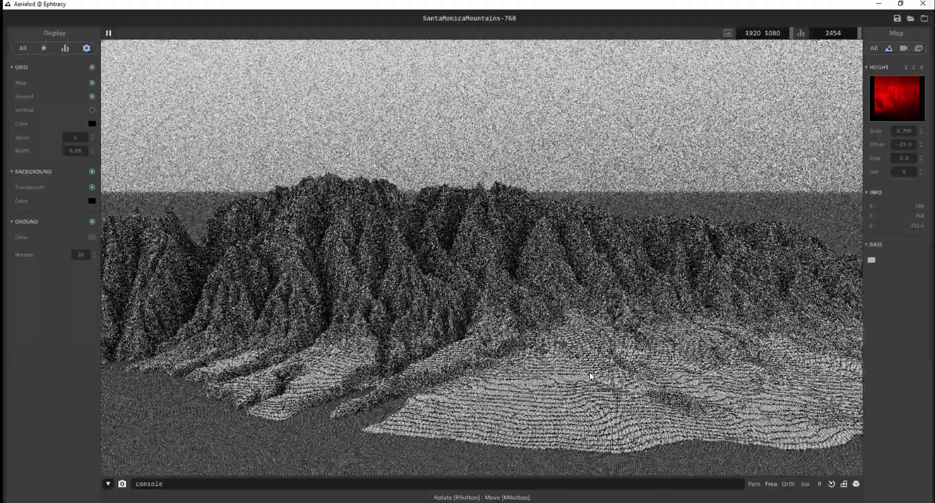
{"action": "middle_click_drag", "start_coordinate": [591, 376], "coordinate": [508, 305]}
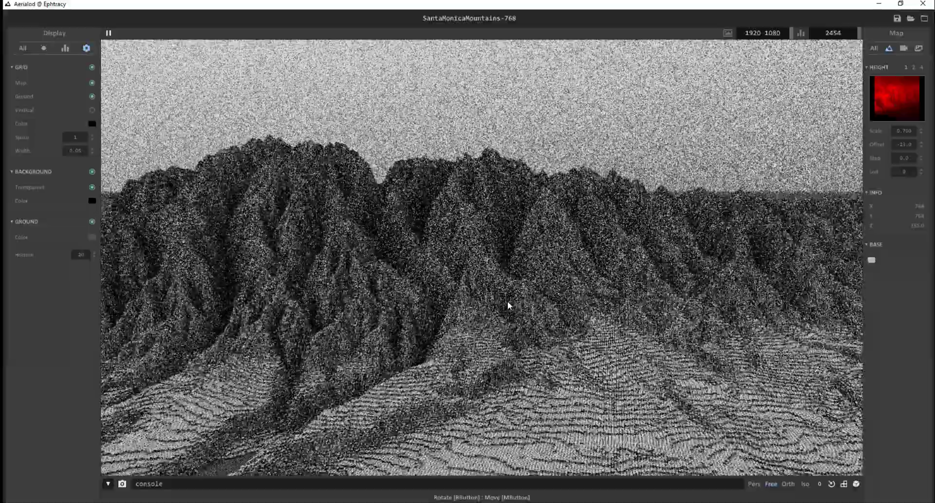
{"action": "scroll", "coordinate": [508, 305], "scroll_direction": "up", "scroll_amount": 3}
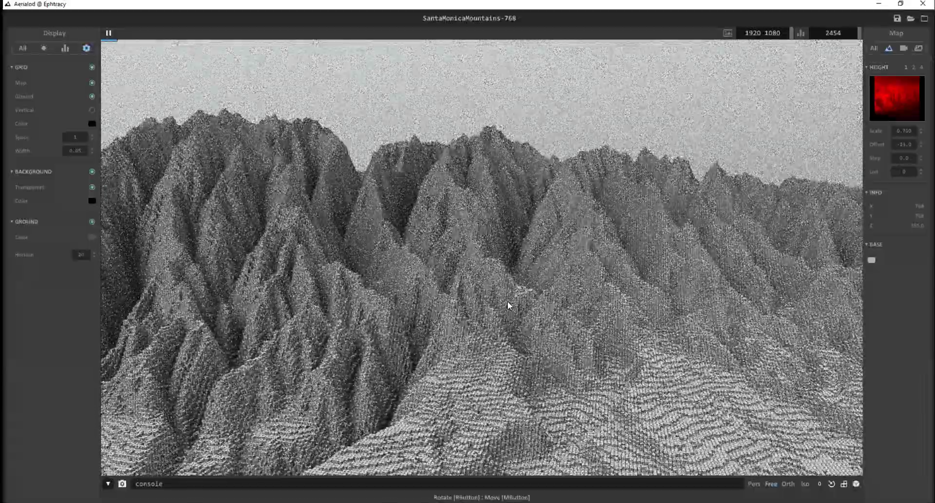
{"action": "scroll", "coordinate": [507, 302], "scroll_direction": "up", "scroll_amount": 1}
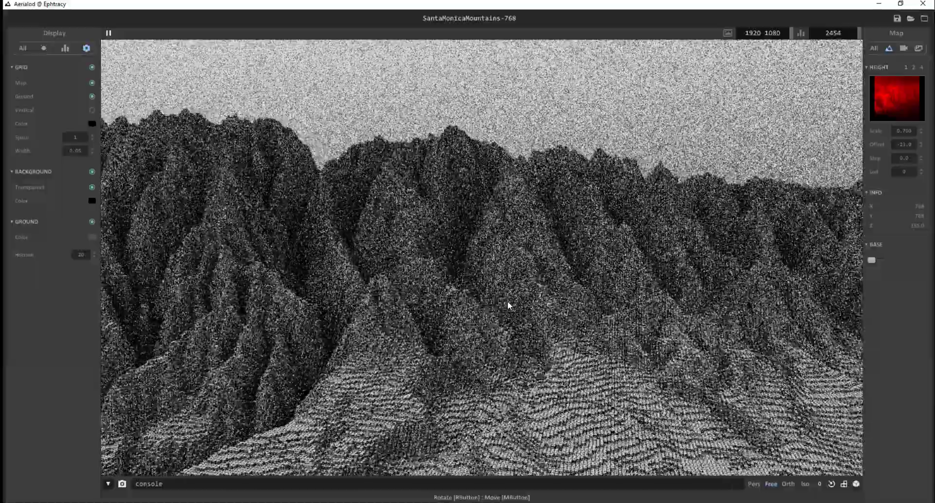
{"action": "scroll", "coordinate": [507, 305], "scroll_direction": "up", "scroll_amount": 2}
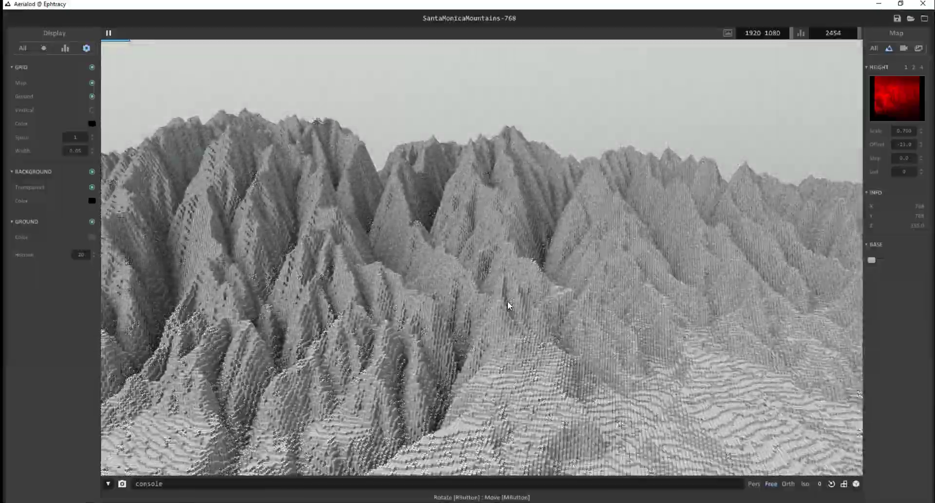
{"action": "scroll", "coordinate": [508, 305], "scroll_direction": "up", "scroll_amount": 1}
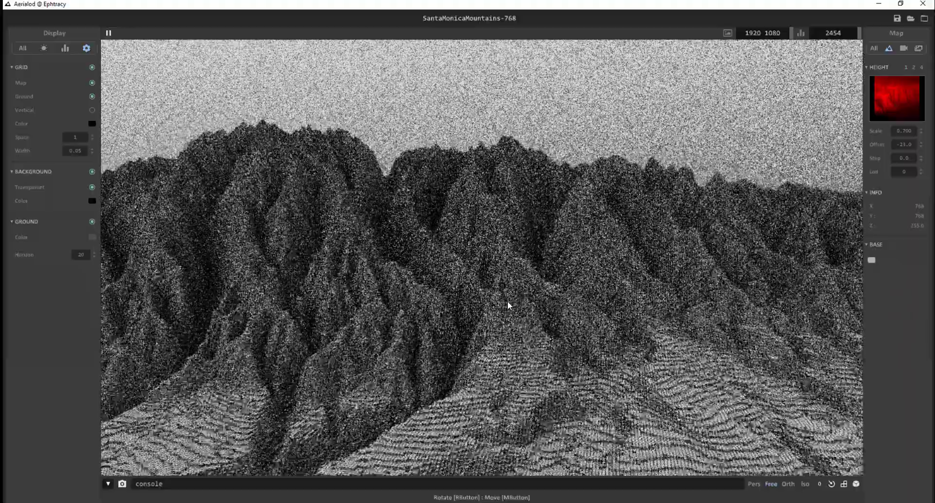
{"action": "scroll", "coordinate": [508, 305], "scroll_direction": "up", "scroll_amount": 1}
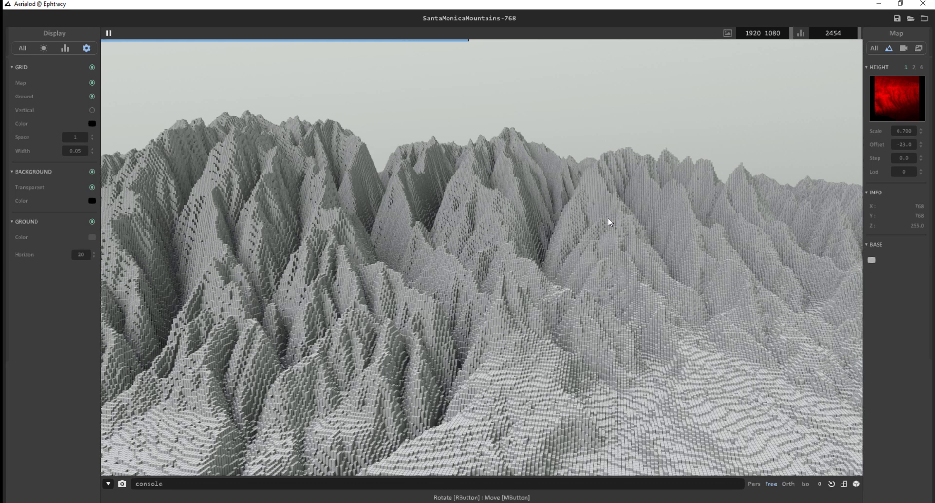
Step: Switch the camera to orthographic projection and view the whole terrain block from a higher angle
{"action": "left_click", "coordinate": [789, 484]}
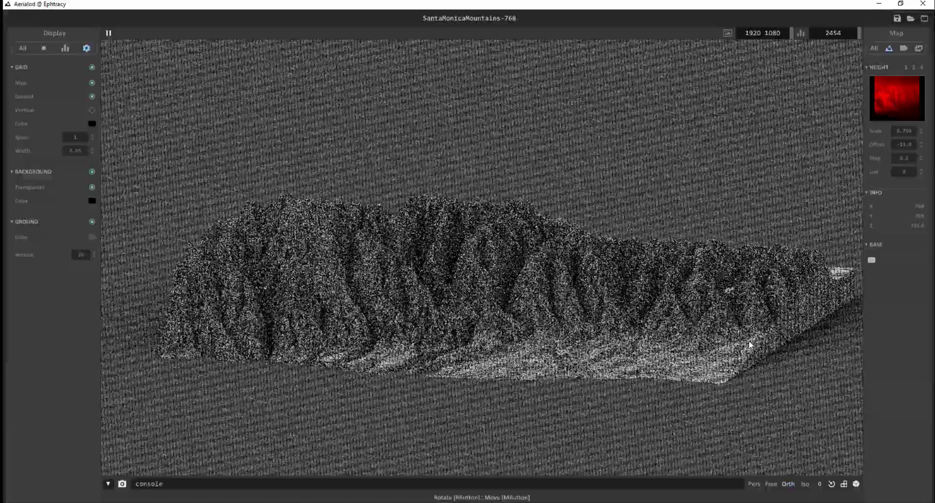
{"action": "scroll", "coordinate": [752, 344], "scroll_direction": "up", "scroll_amount": 5}
{"action": "right_click_drag", "start_coordinate": [752, 344], "coordinate": [848, 416]}
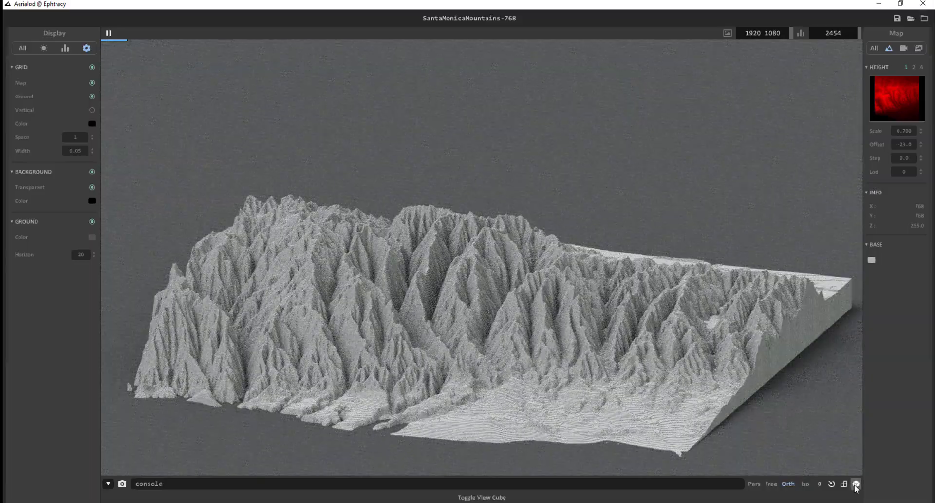
Step: Show the view cube, use it to view the terrain from one face, and orbit the terrain in isometric projection
{"action": "left_click", "coordinate": [834, 453]}
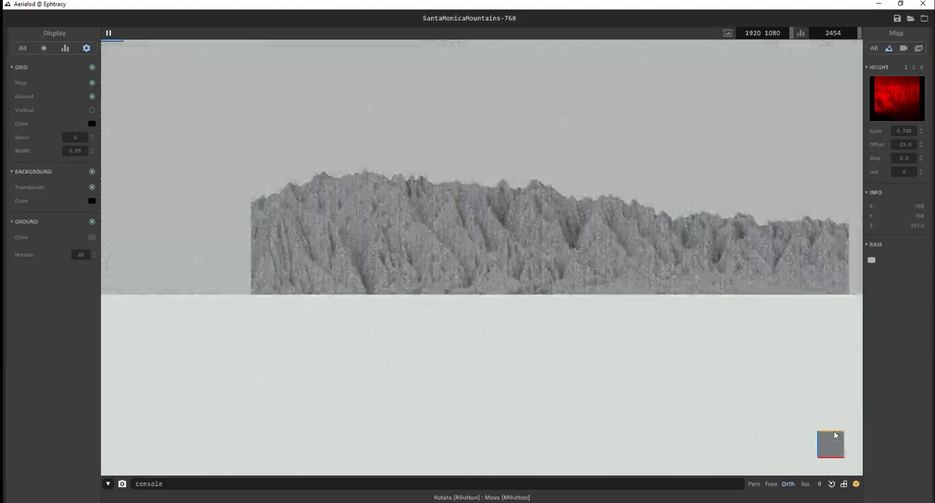
{"action": "left_click", "coordinate": [831, 433]}
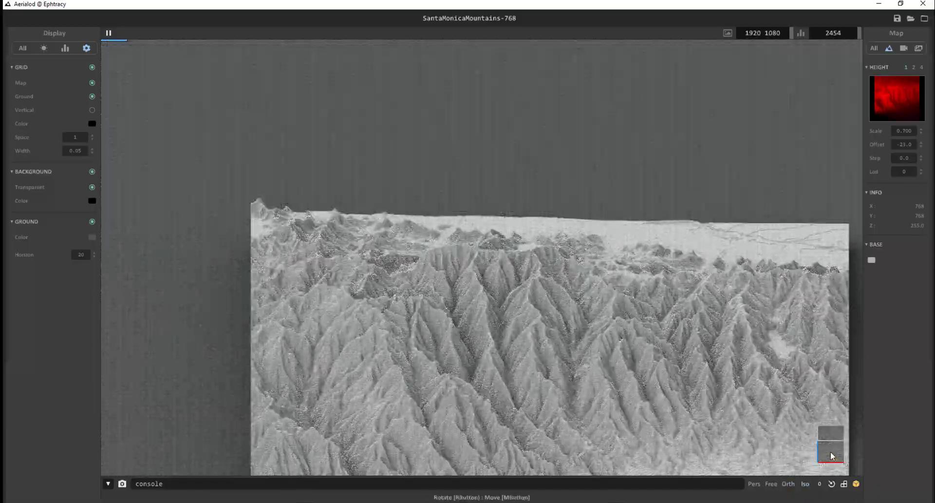
{"action": "right_click_drag", "start_coordinate": [835, 457], "coordinate": [780, 294]}
{"action": "scroll", "coordinate": [595, 215], "scroll_direction": "up", "scroll_amount": 6}
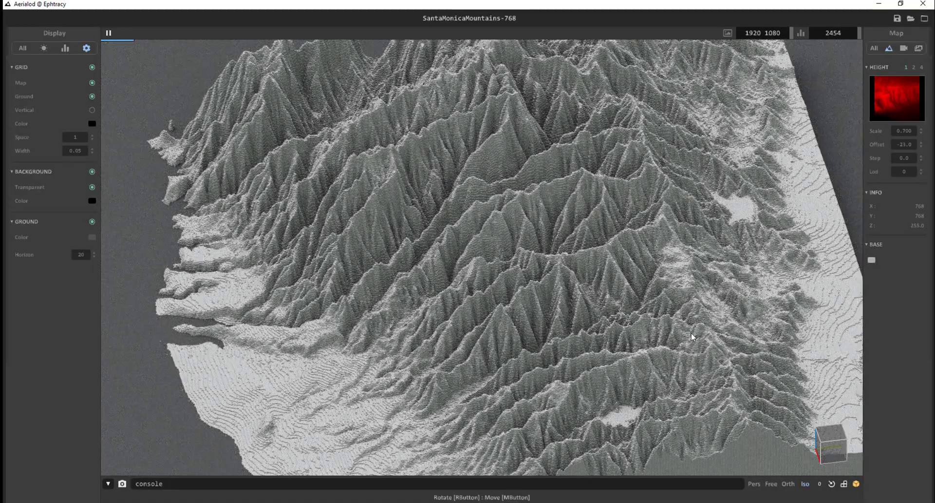
{"action": "right_click_drag", "start_coordinate": [693, 336], "coordinate": [613, 323]}
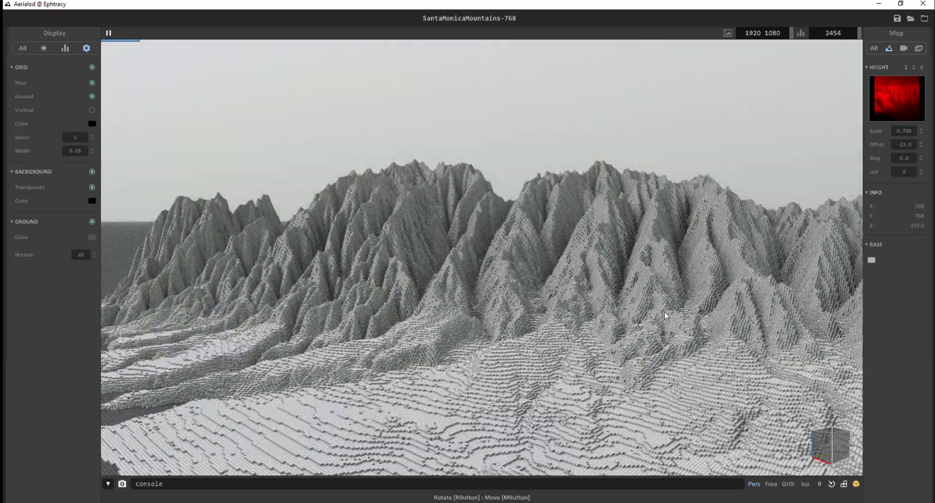
Step: Try a fog density of 0 in the lighting settings, and set it to 1
{"action": "left_click", "coordinate": [22, 47]}
{"action": "left_click", "coordinate": [44, 48]}
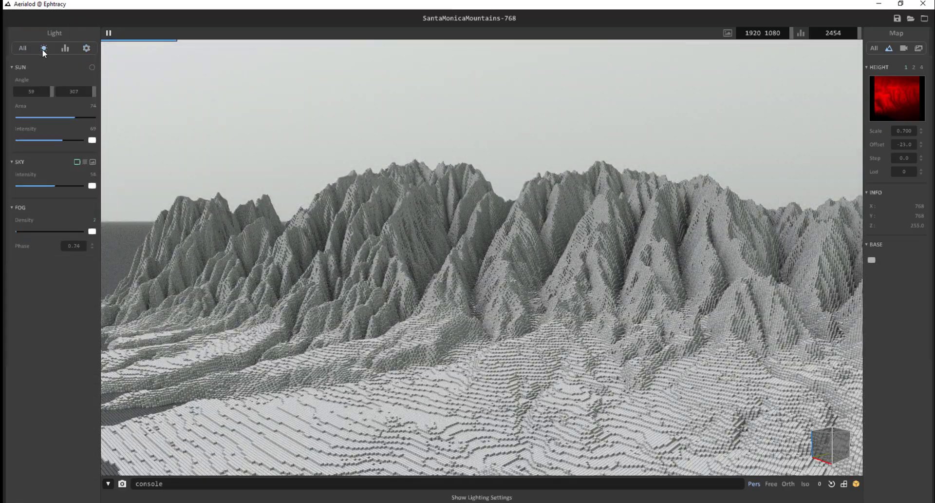
{"action": "left_click_drag", "start_coordinate": [17, 231], "coordinate": [6, 236]}
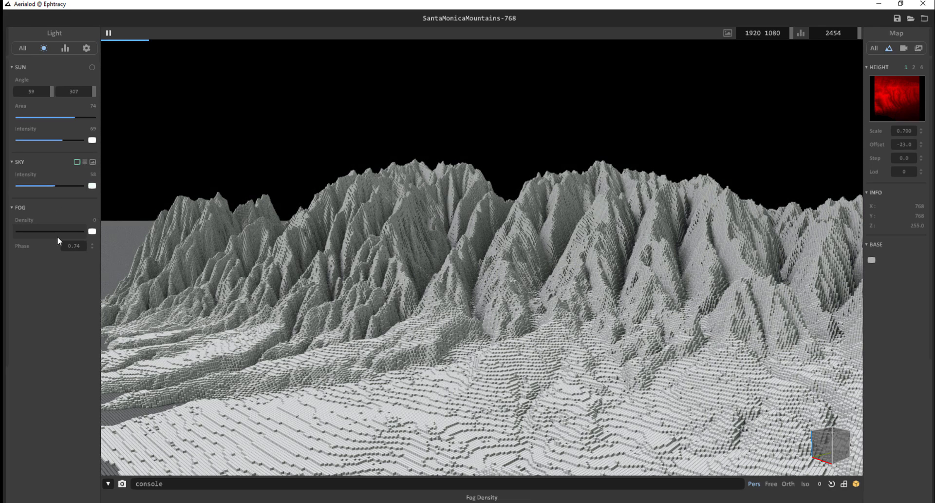
{"action": "left_click", "coordinate": [94, 220]}
{"action": "type", "text": "1"}
{"action": "key", "text": "Return"}
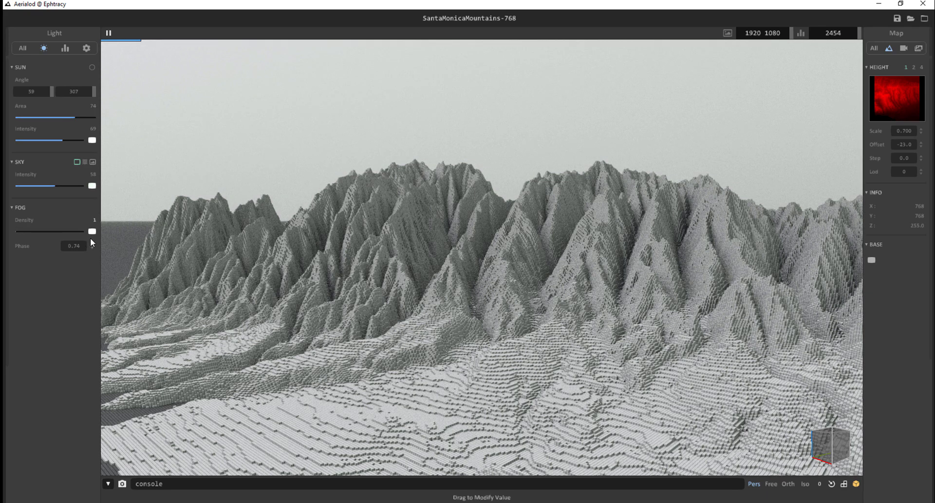
Step: Tint the fog pale cyan and lower the sky intensity to 25
{"action": "left_click", "coordinate": [92, 232]}
{"action": "mouse_move", "coordinate": [127, 236]}
{"action": "left_mouse_down"}
{"action": "mouse_move", "coordinate": [139, 236]}
{"action": "mouse_move", "coordinate": [136, 248]}
{"action": "left_mouse_up"}
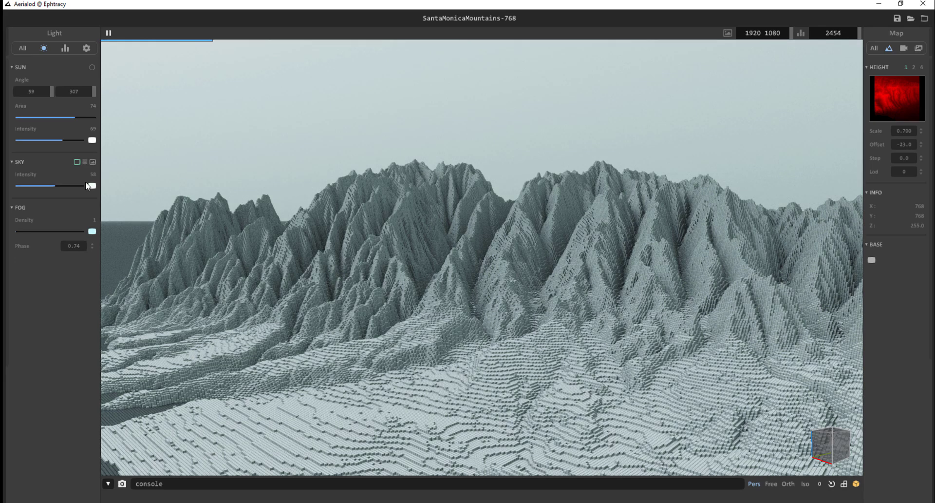
{"action": "left_click_drag", "start_coordinate": [62, 189], "coordinate": [28, 188]}
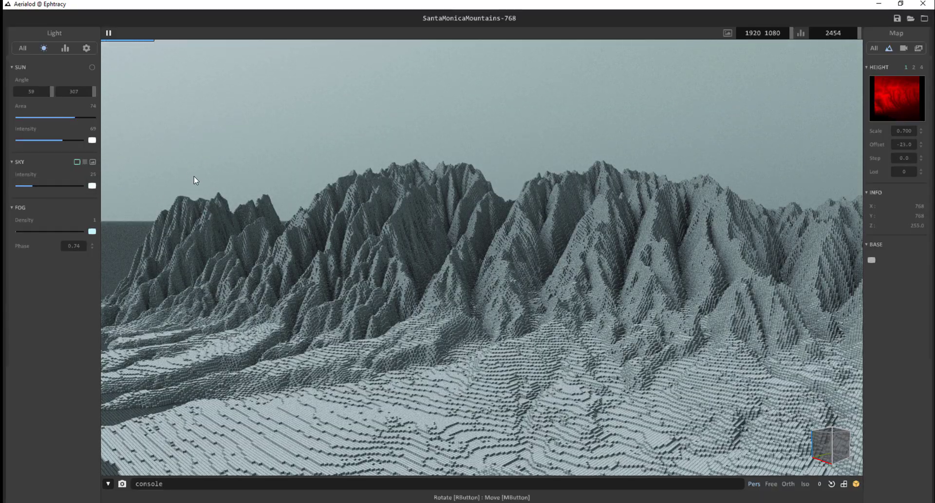
Step: Try a square image size of 1080 by 1080, and set it back to 1920 by 1080
{"action": "scroll", "coordinate": [282, 177], "scroll_direction": "up", "scroll_amount": 5}
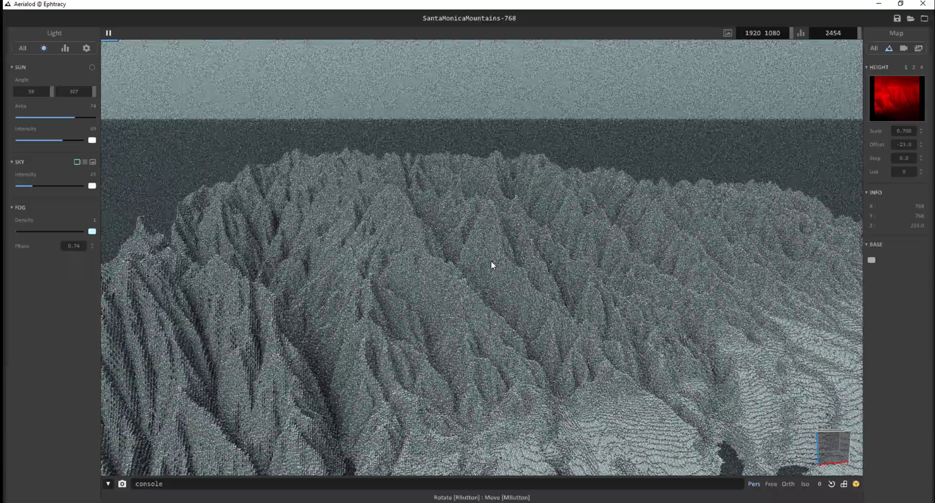
{"action": "right_click_drag", "start_coordinate": [490, 273], "coordinate": [645, 268]}
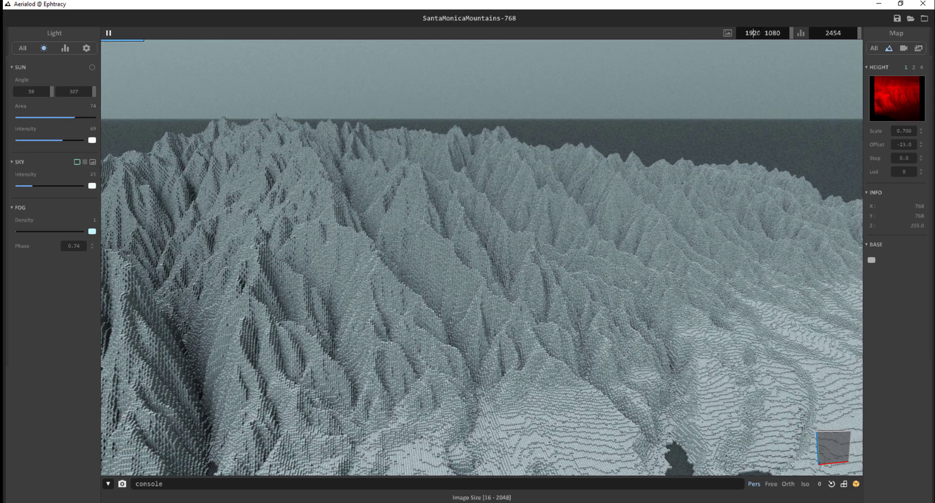
{"action": "left_click", "coordinate": [753, 33]}
{"action": "type", "text": "1080"}
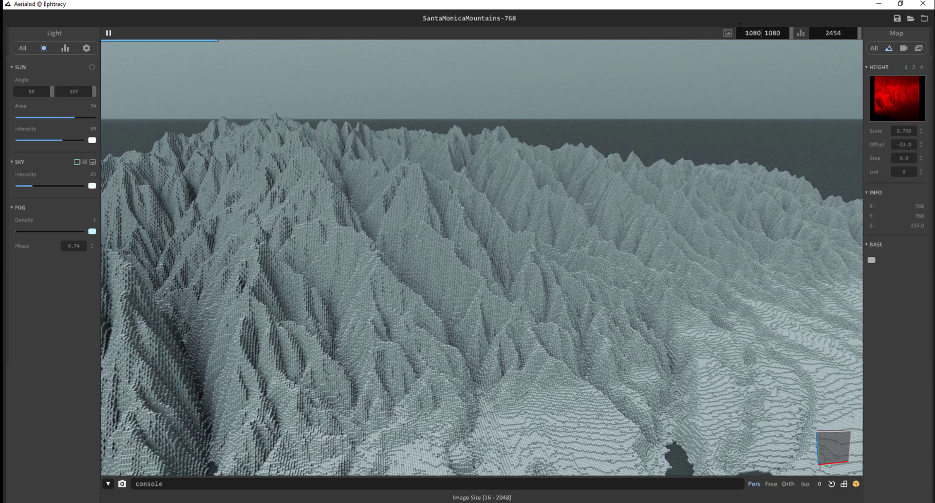
{"action": "key", "text": "Return"}
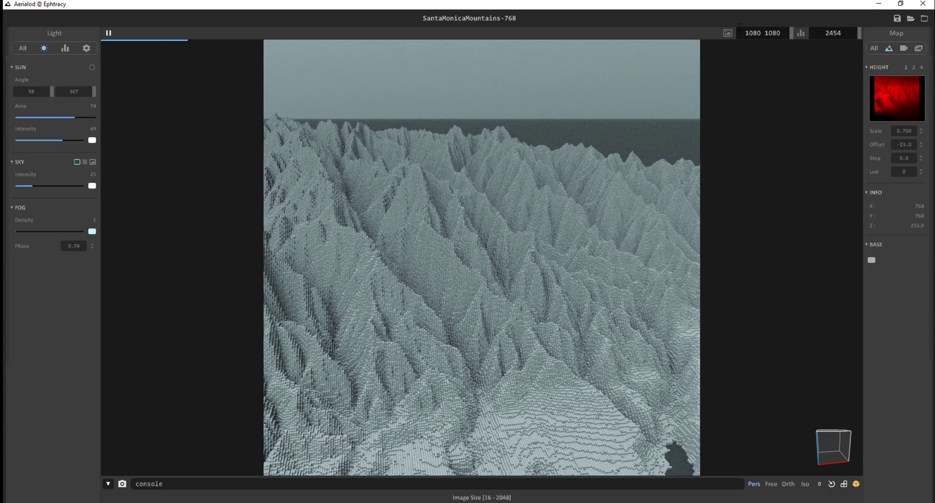
{"action": "left_click_drag", "start_coordinate": [761, 33], "coordinate": [745, 33]}
{"action": "type", "text": "1920"}
{"action": "key", "text": "Return"}
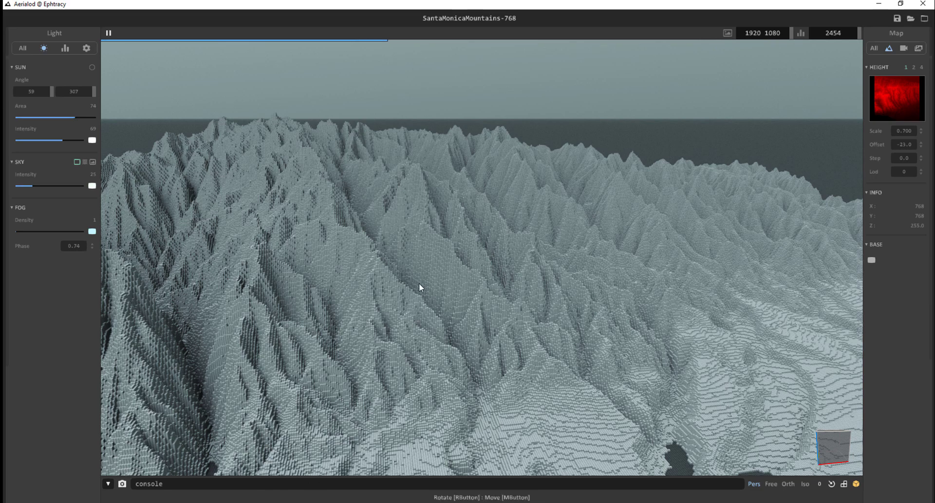
Step: Recenter the camera on the whole terrain and rotate it horizontally with the camera ruler
{"action": "scroll", "coordinate": [419, 288], "scroll_direction": "down", "scroll_amount": 5}
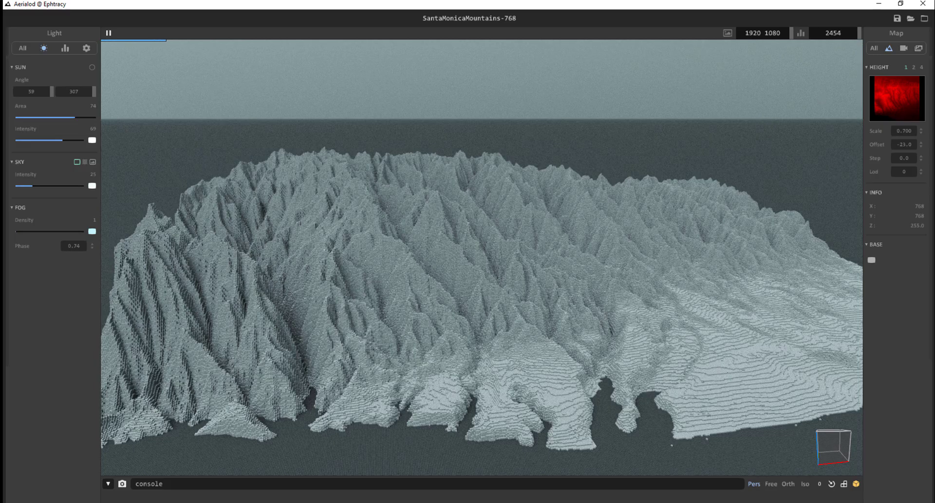
{"action": "left_click", "coordinate": [832, 485]}
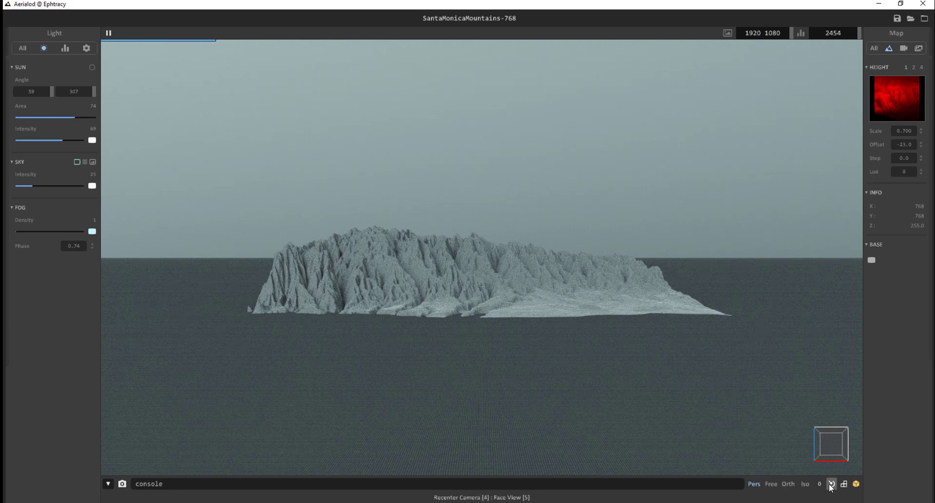
{"action": "left_click", "coordinate": [833, 485]}
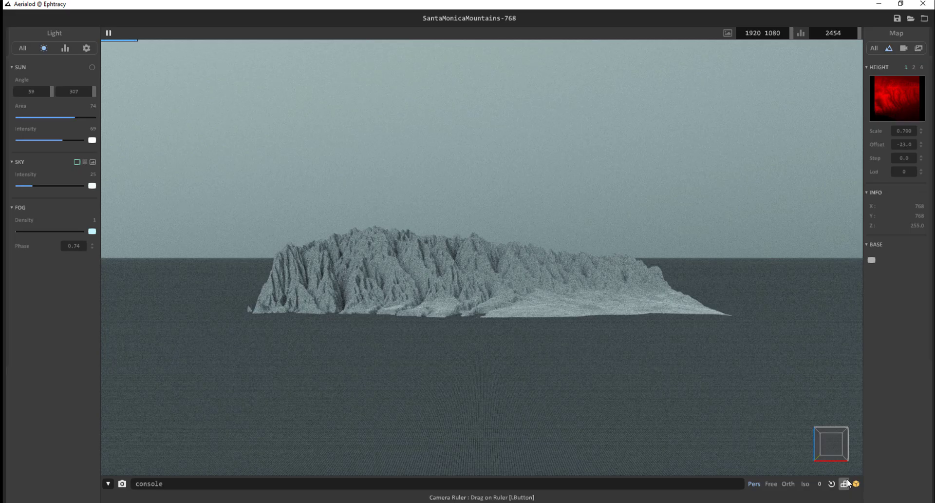
{"action": "left_click", "coordinate": [846, 484]}
{"action": "left_click_drag", "start_coordinate": [858, 445], "coordinate": [593, 447]}
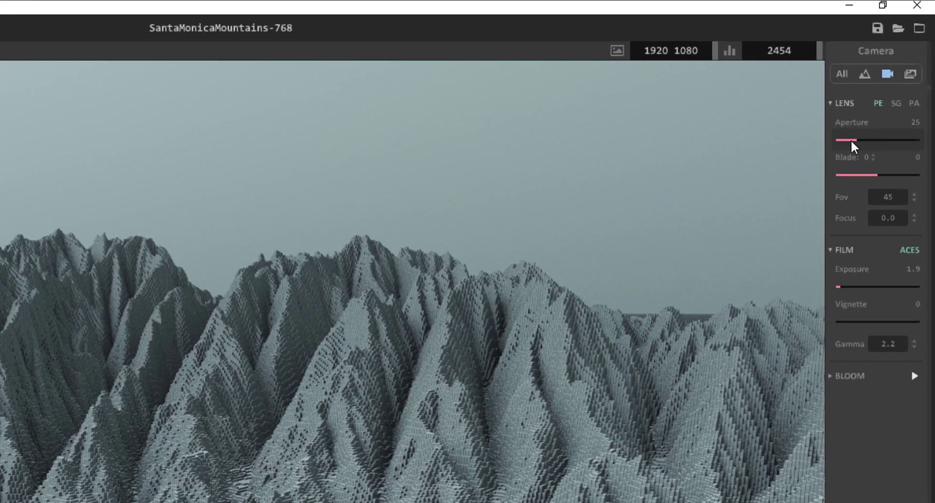
Step: Set the camera lens aperture to 37 and the blade rotation to -25
{"action": "mouse_move", "coordinate": [852, 138]}
{"action": "left_mouse_down"}
{"action": "mouse_move", "coordinate": [878, 138]}
{"action": "mouse_move", "coordinate": [837, 141]}
{"action": "mouse_move", "coordinate": [866, 140]}
{"action": "left_mouse_up"}
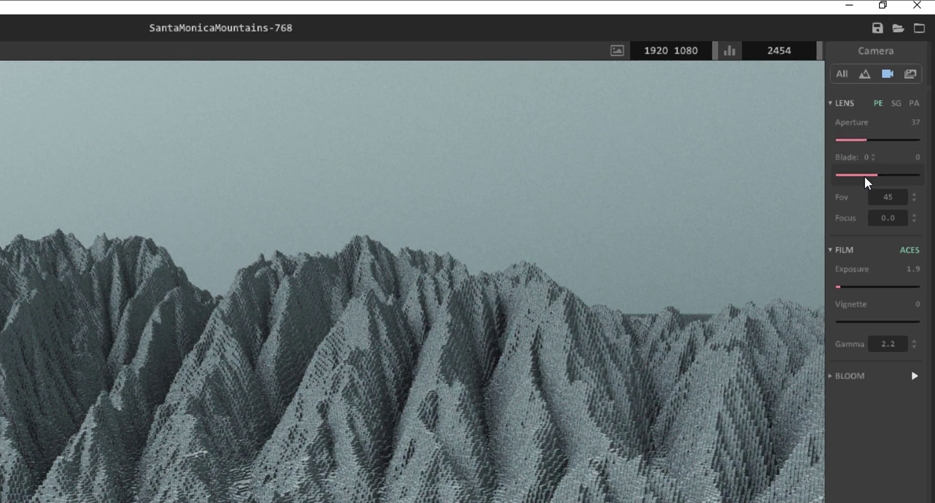
{"action": "mouse_move", "coordinate": [867, 177]}
{"action": "left_mouse_down"}
{"action": "mouse_move", "coordinate": [893, 175]}
{"action": "mouse_move", "coordinate": [841, 175]}
{"action": "mouse_move", "coordinate": [873, 176]}
{"action": "left_mouse_up"}
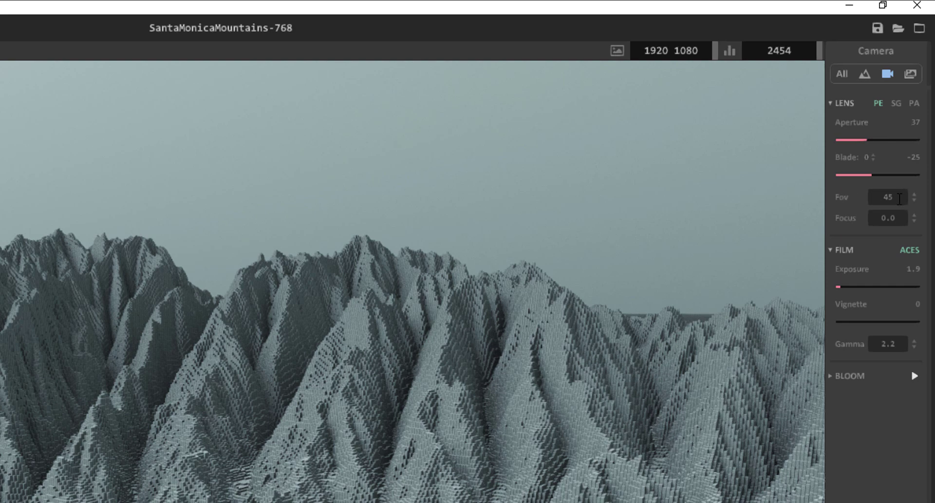
Step: Try fields of view of 50, 75 and 35 and a higher focus value, and restore them to 45 and 0.0
{"action": "double_click", "coordinate": [900, 198]}
{"action": "type", "text": "50"}
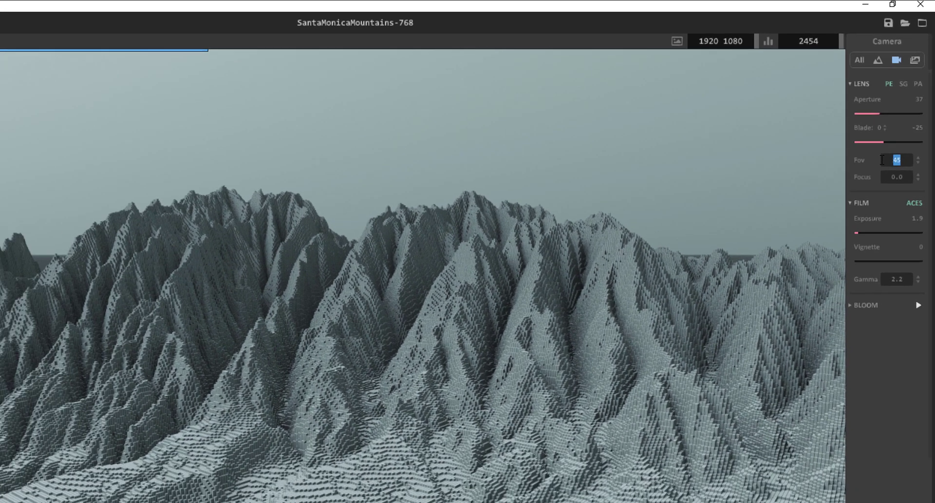
{"action": "key", "text": "Return"}
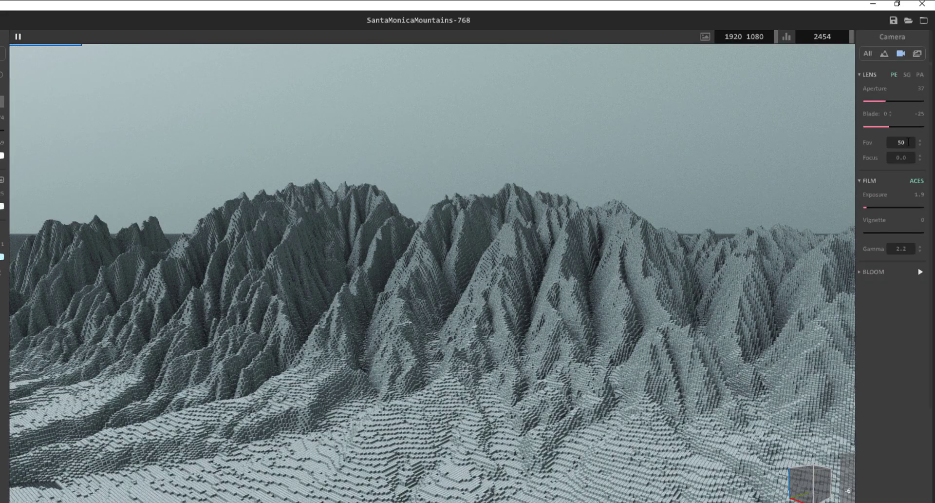
{"action": "left_click_drag", "start_coordinate": [914, 142], "coordinate": [881, 141]}
{"action": "type", "text": "75"}
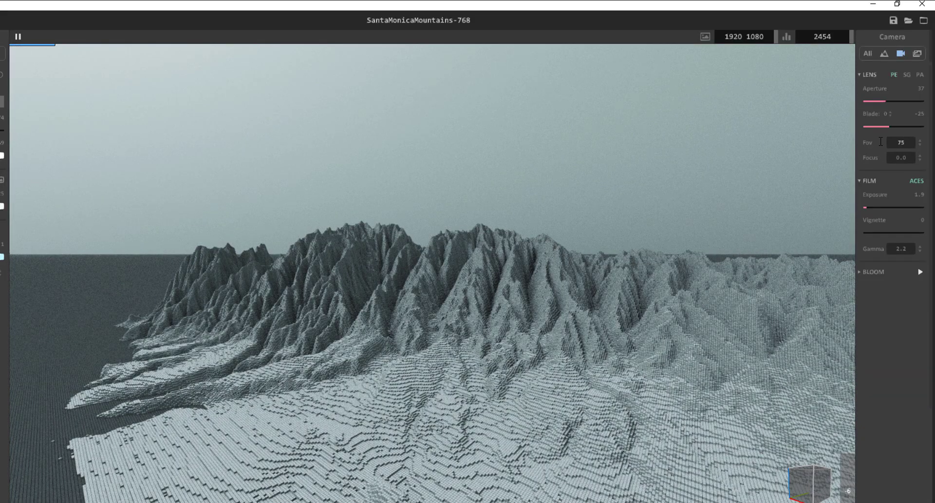
{"action": "left_click_drag", "start_coordinate": [909, 144], "coordinate": [855, 139]}
{"action": "type", "text": "35"}
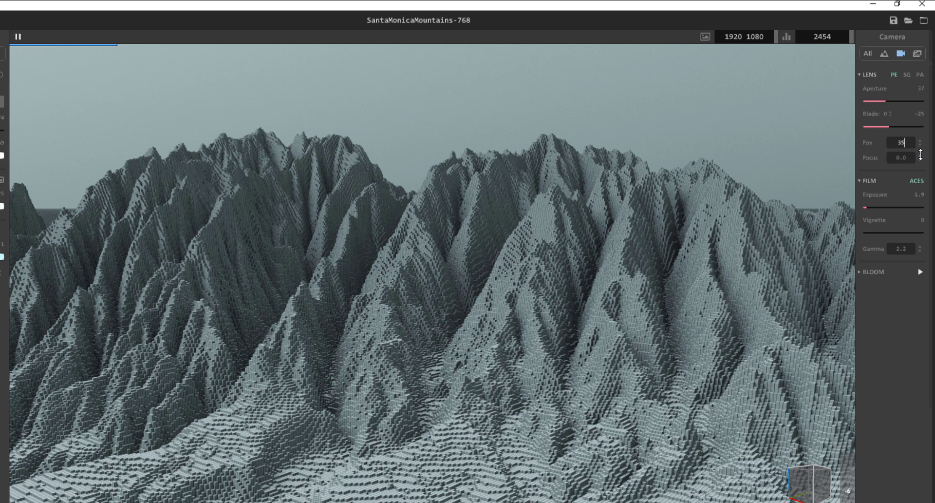
{"action": "left_click_drag", "start_coordinate": [904, 142], "coordinate": [876, 141]}
{"action": "type", "text": "45"}
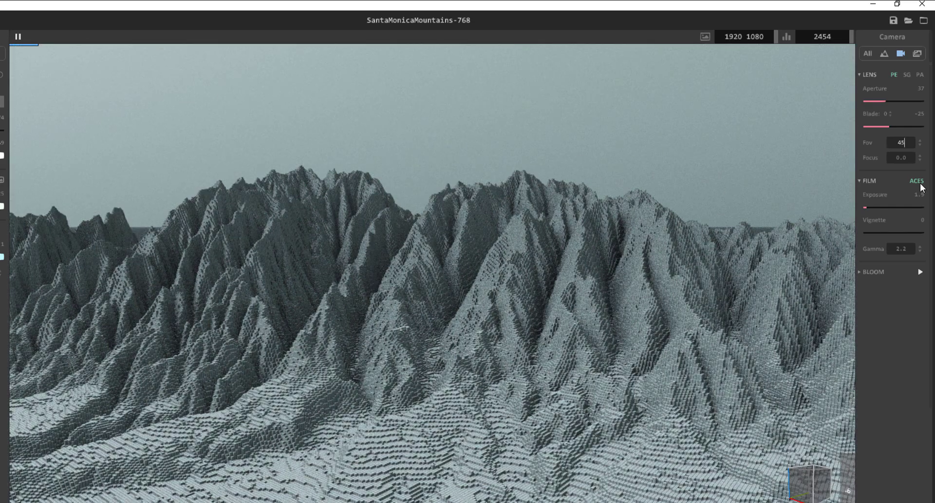
{"action": "left_click_drag", "start_coordinate": [920, 157], "coordinate": [917, 107]}
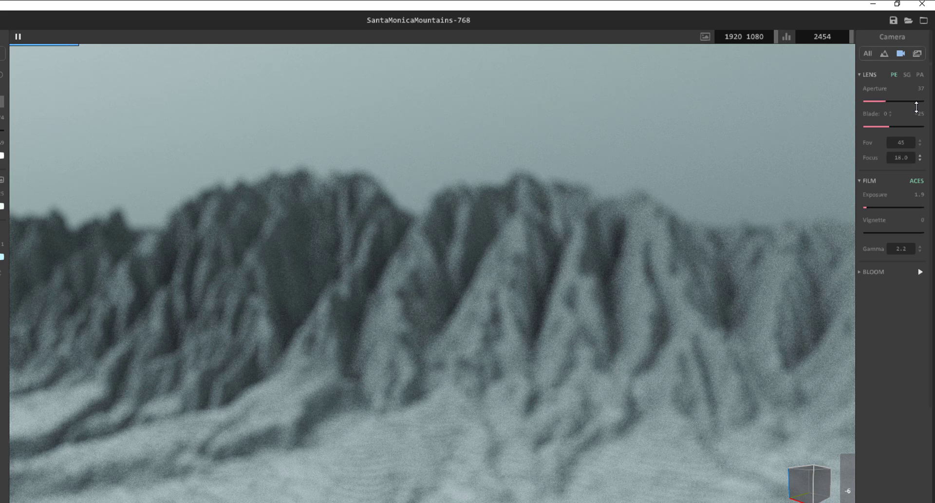
{"action": "left_click_drag", "start_coordinate": [917, 107], "coordinate": [920, 172]}
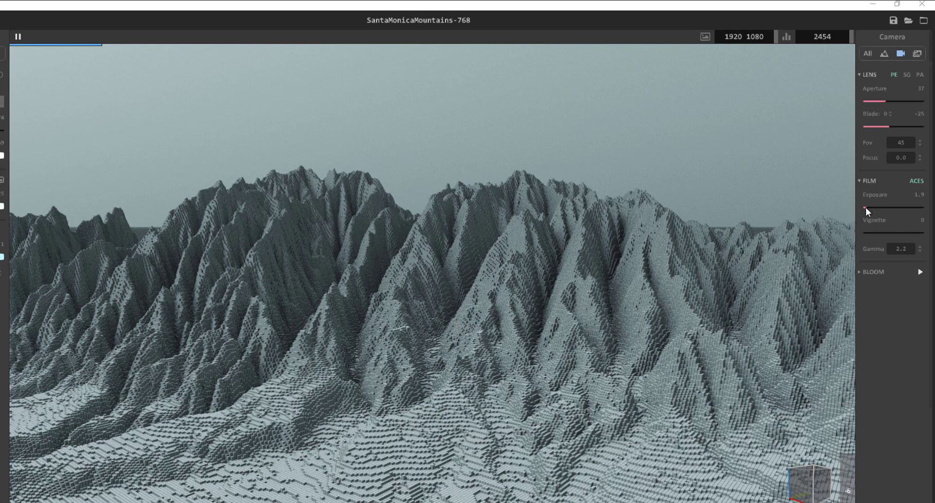
Step: Try a film exposure of 1.0, lower the sky intensity to 12, and set the exposure to 2.7
{"action": "left_click_drag", "start_coordinate": [875, 207], "coordinate": [866, 189]}
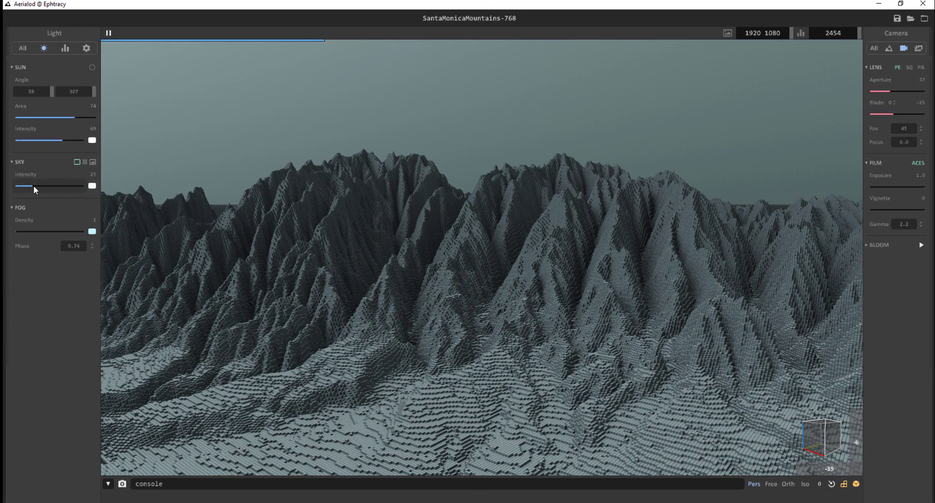
{"action": "left_click_drag", "start_coordinate": [34, 185], "coordinate": [25, 186]}
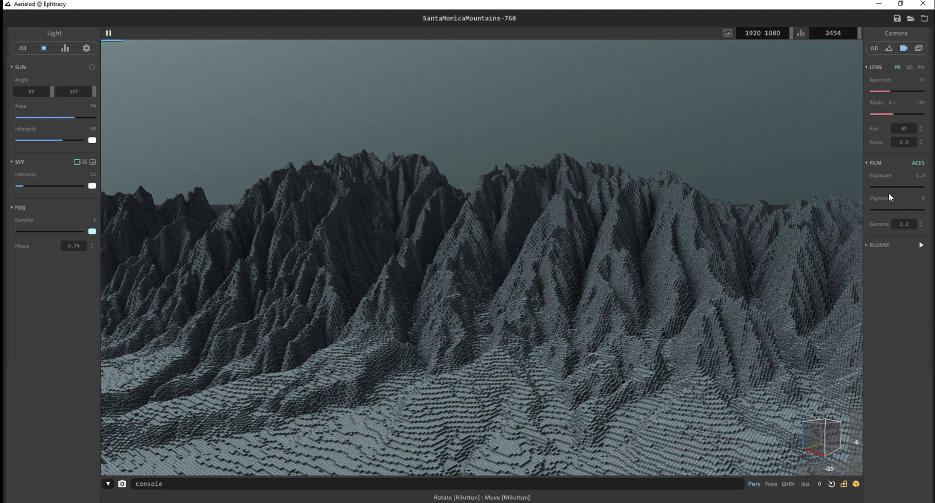
{"action": "left_click_drag", "start_coordinate": [868, 188], "coordinate": [876, 186]}
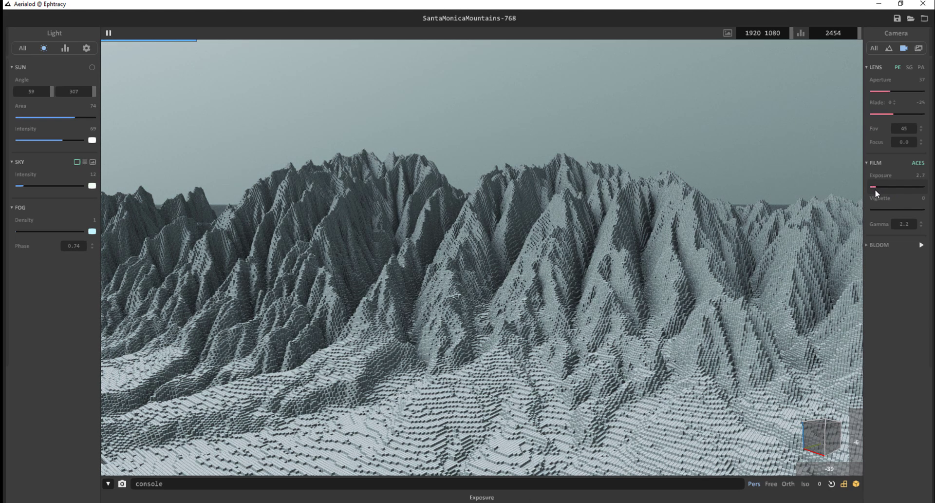
Step: Add a vignette of 32 to the film settings and expand the bloom settings
{"action": "left_click_drag", "start_coordinate": [876, 209], "coordinate": [888, 211]}
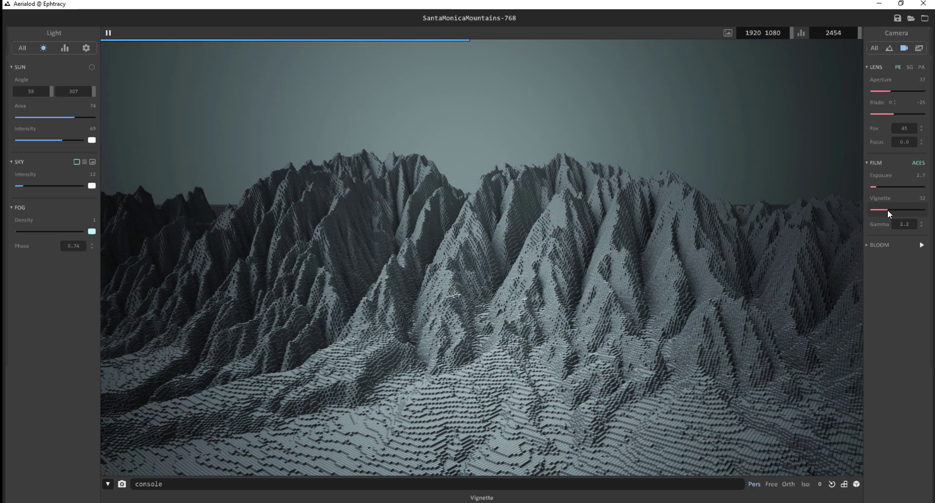
{"action": "left_click", "coordinate": [869, 245]}
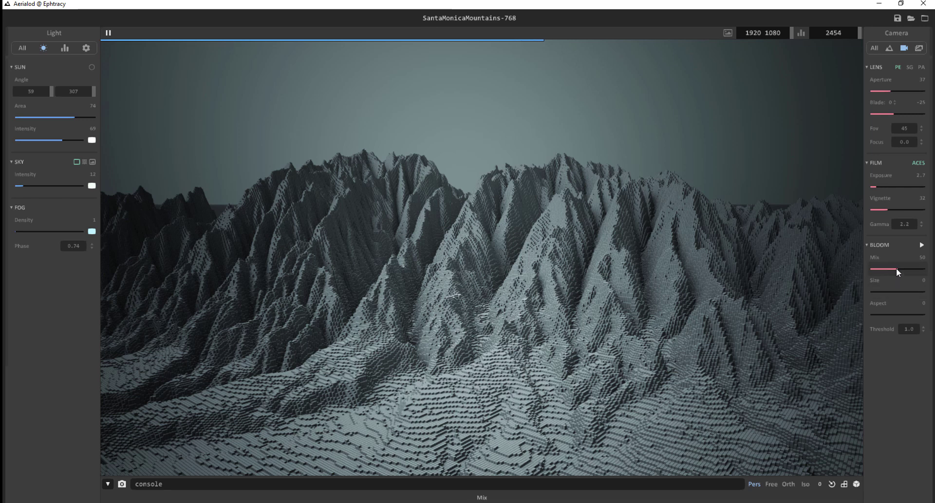
Step: Look through the Photo, Turntable and MRT options of the image output settings, and choose the Turntable mode
{"action": "left_click", "coordinate": [919, 49]}
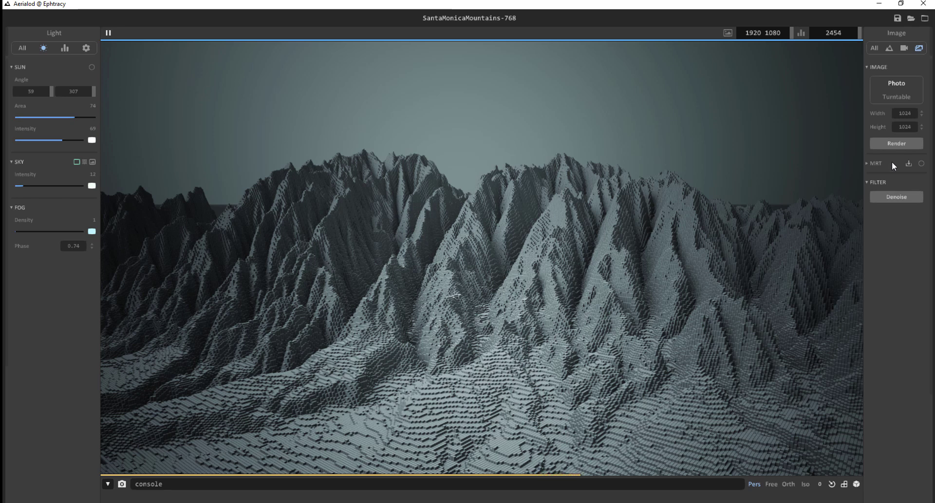
{"action": "left_click", "coordinate": [892, 97]}
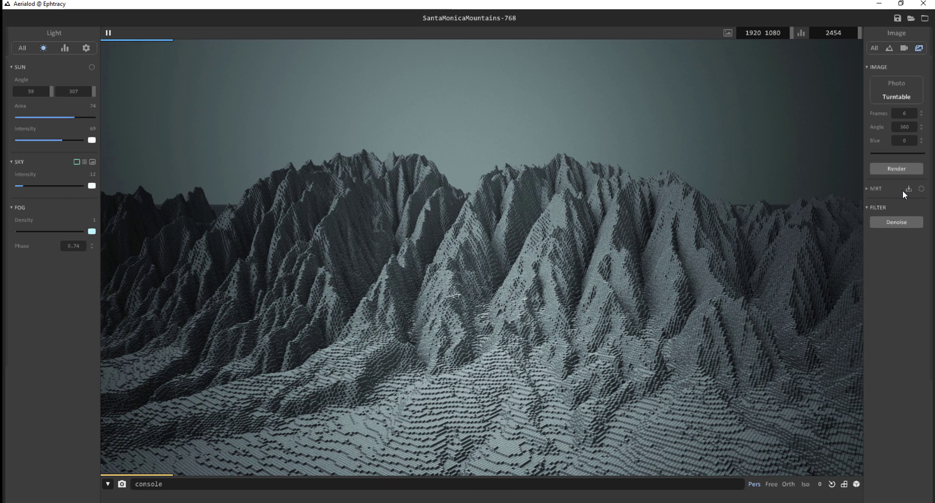
{"action": "left_click", "coordinate": [901, 83]}
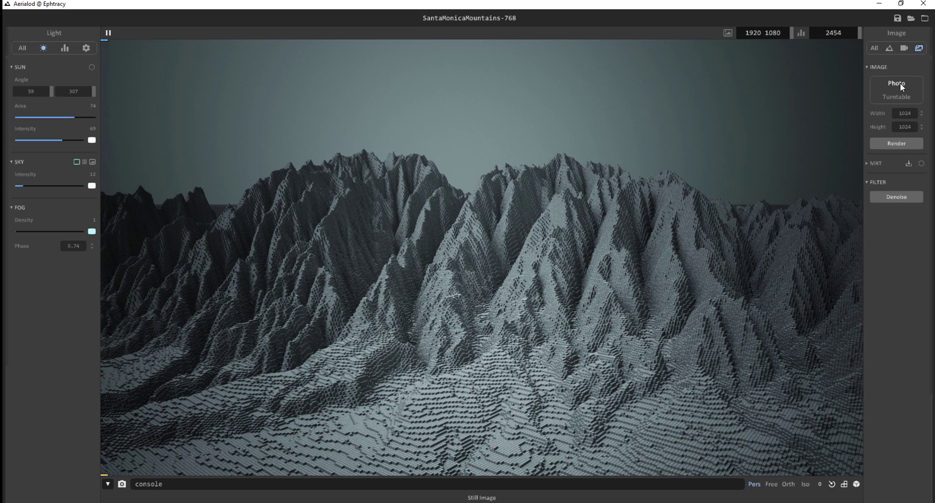
{"action": "left_click", "coordinate": [868, 164]}
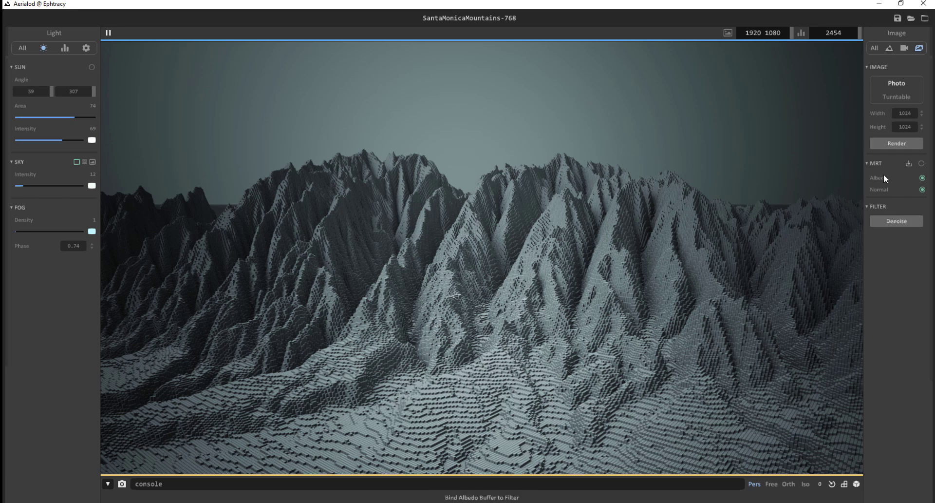
{"action": "left_click", "coordinate": [894, 96]}
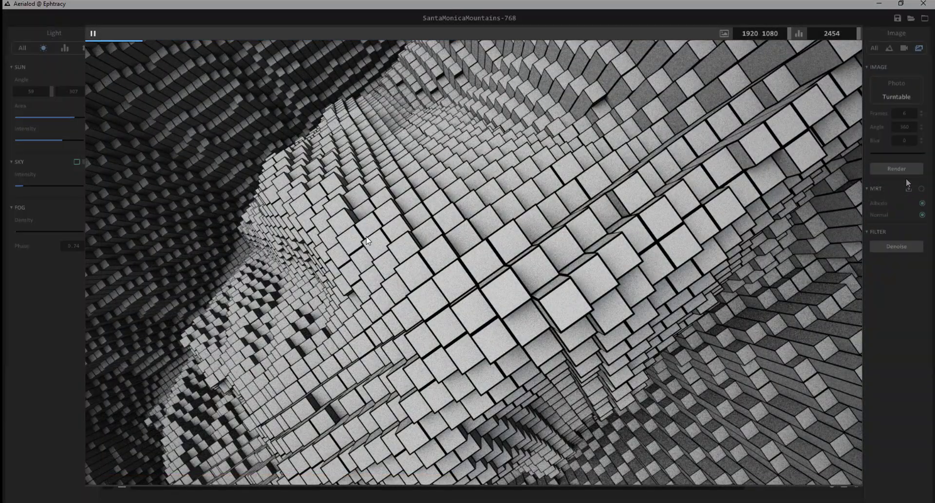
{"action": "left_click", "coordinate": [903, 170]}
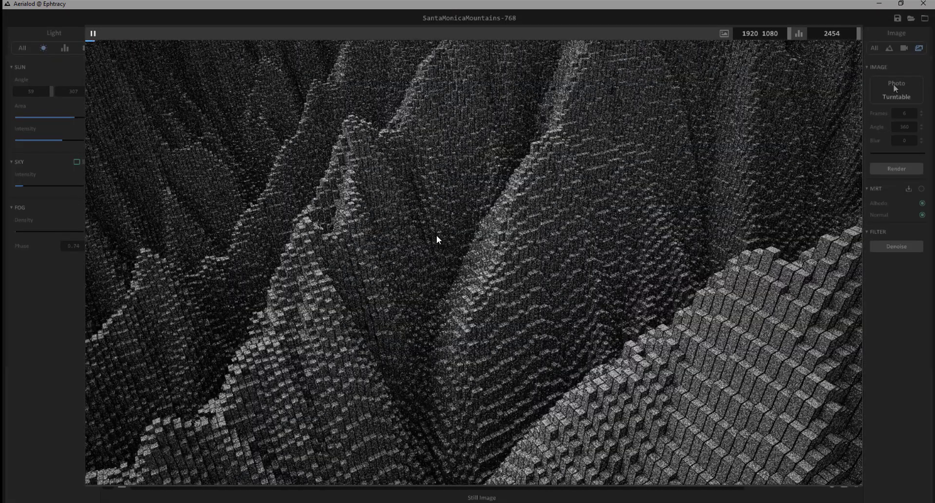
Step: View the whole voxel terrain from a distance and a lower angle, and move back in close to the peaks
{"action": "scroll", "coordinate": [433, 234], "scroll_direction": "down", "scroll_amount": 5}
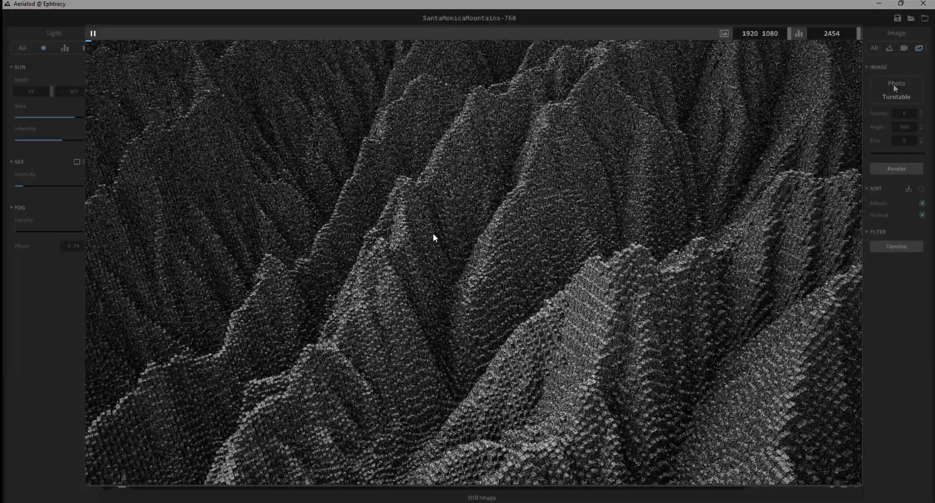
{"action": "scroll", "coordinate": [433, 233], "scroll_direction": "down", "scroll_amount": 6}
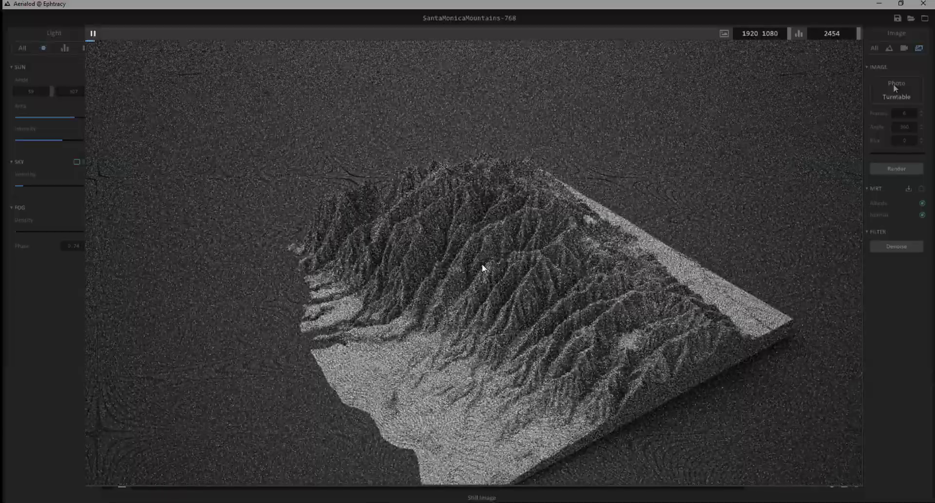
{"action": "left_click_drag", "start_coordinate": [482, 267], "coordinate": [544, 320]}
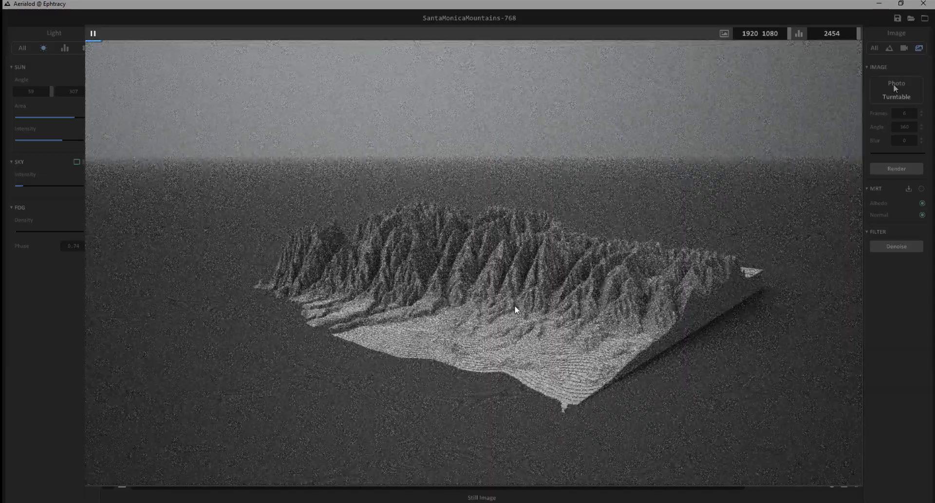
{"action": "scroll", "coordinate": [516, 312], "scroll_direction": "up", "scroll_amount": 5}
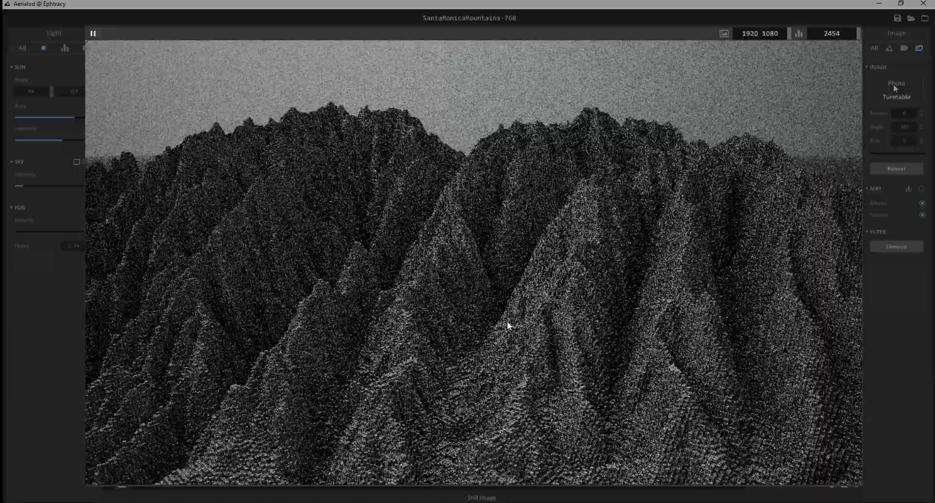
{"action": "scroll", "coordinate": [508, 326], "scroll_direction": "up", "scroll_amount": 2}
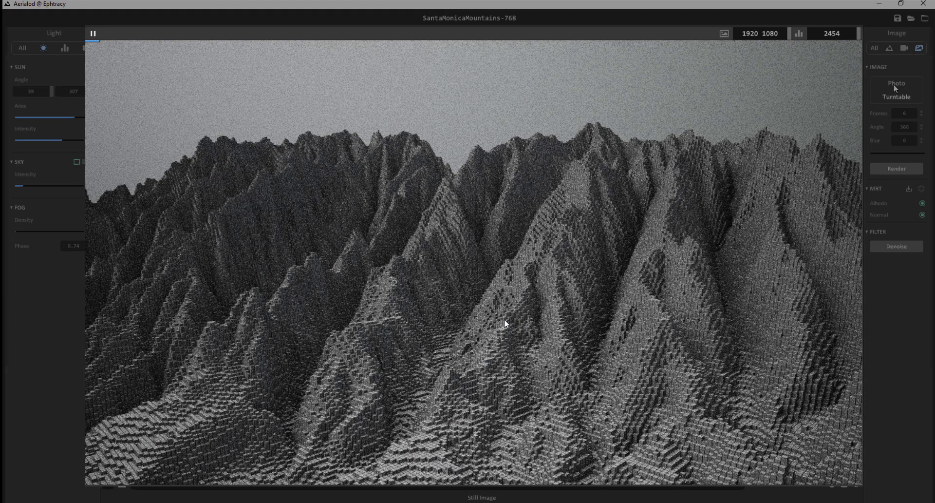
{"action": "scroll", "coordinate": [504, 319], "scroll_direction": "up", "scroll_amount": 2}
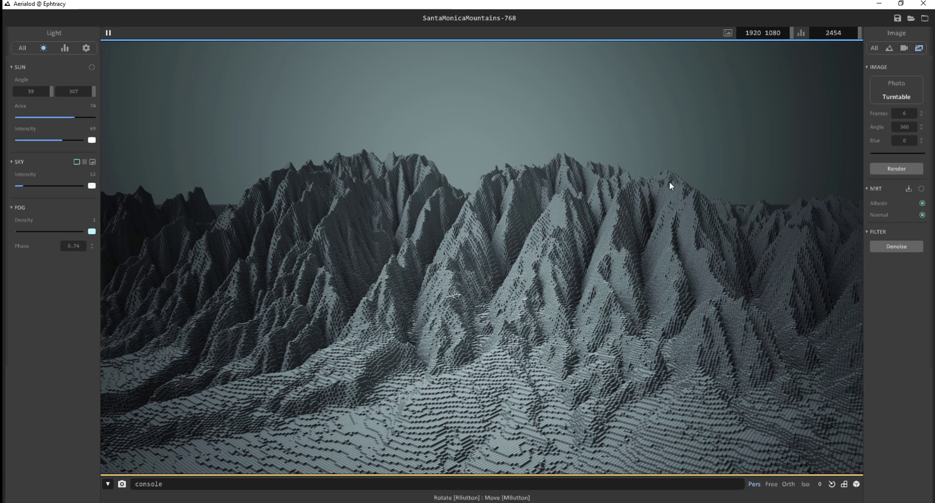
Step: Tint the fog pale orange with hue 32, saturation 28 and value 255
{"action": "left_click", "coordinate": [92, 231]}
{"action": "mouse_move", "coordinate": [135, 239]}
{"action": "left_mouse_down"}
{"action": "mouse_move", "coordinate": [122, 240]}
{"action": "mouse_move", "coordinate": [122, 249]}
{"action": "left_mouse_up"}
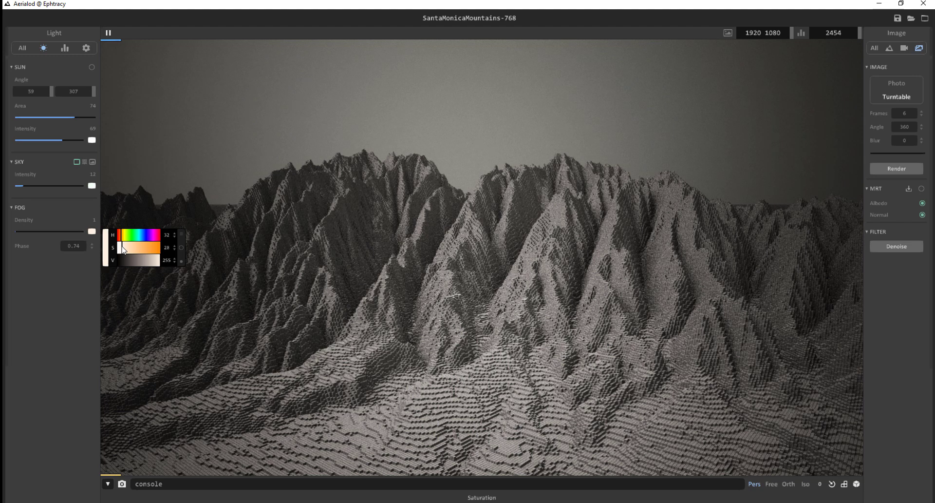